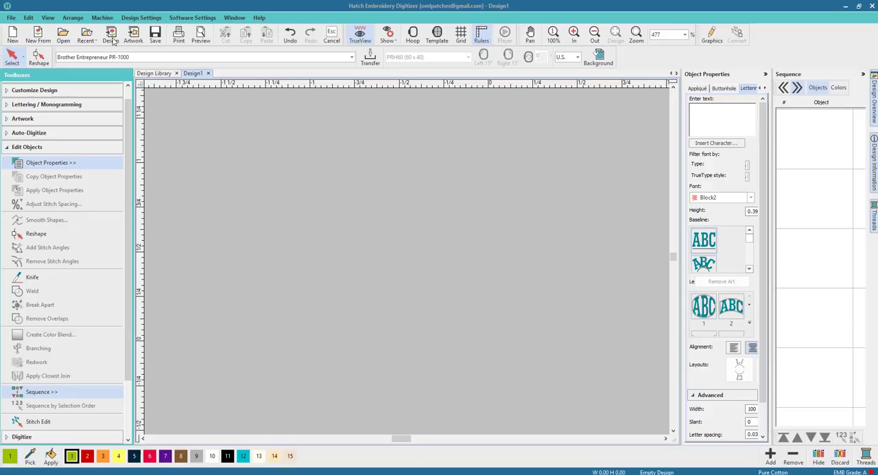
Insert the fish artwork file from the Desktop into the empty design.
{"action": "left_click", "coordinate": [133, 34]}
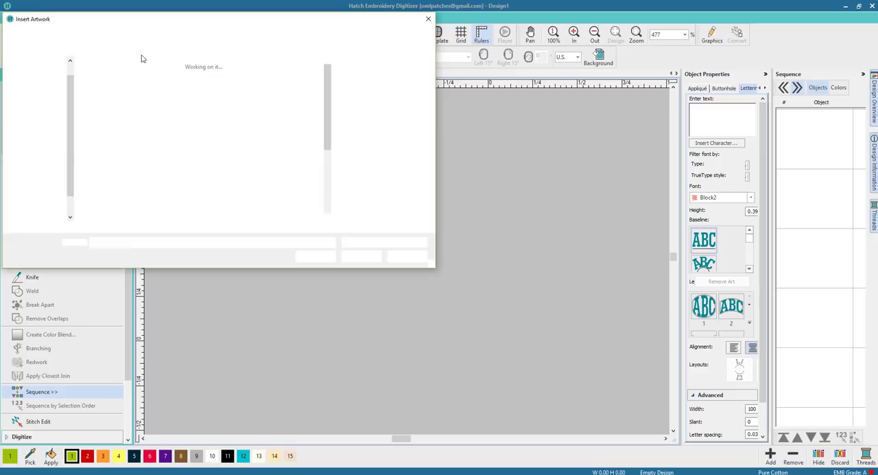
{"action": "scroll", "coordinate": [319, 123], "scroll_direction": "down", "scroll_amount": 2}
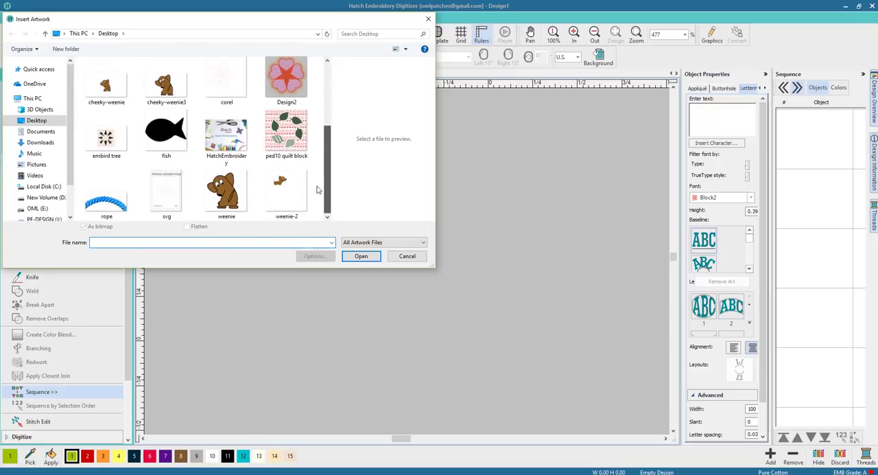
{"action": "left_click", "coordinate": [162, 135]}
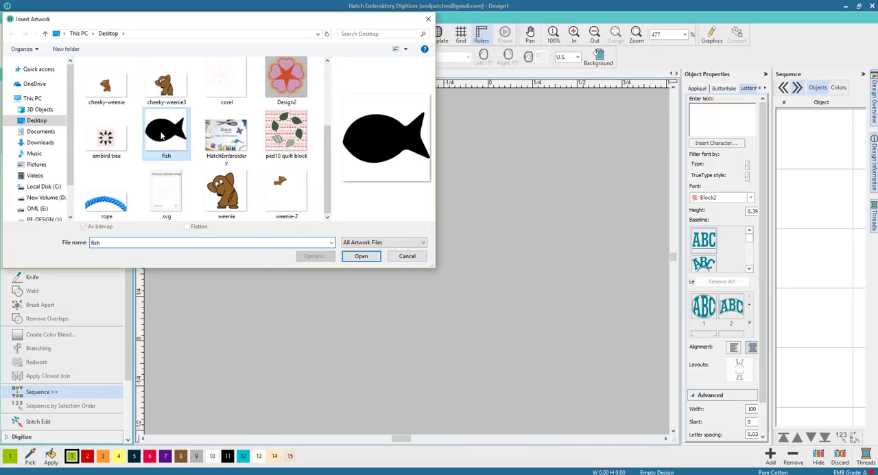
{"action": "left_click", "coordinate": [361, 256]}
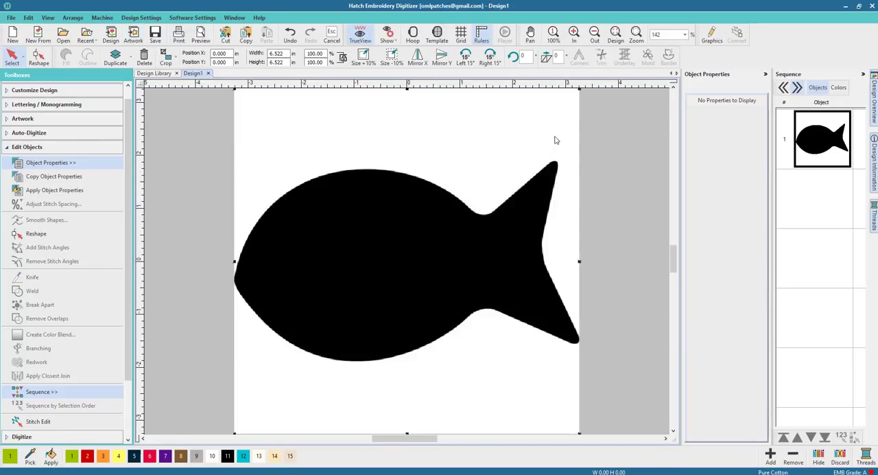
Scale the fish artwork down proportionally to about 3.5 in wide, reposition it in the workspace and deselect it.
{"action": "left_click_drag", "start_coordinate": [580, 91], "coordinate": [453, 247]}
{"action": "left_click_drag", "start_coordinate": [348, 313], "coordinate": [405, 221]}
{"action": "key", "text": "Escape"}
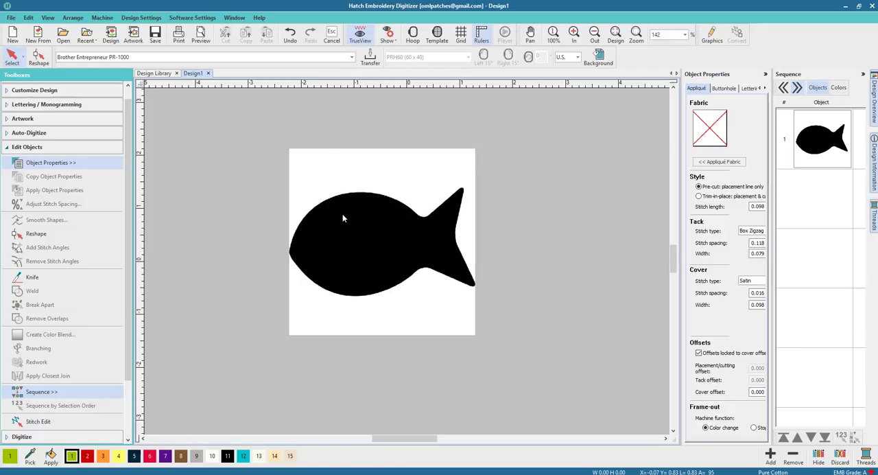
Create a lettering object reading FISH and place it on the fish artwork.
{"action": "left_click", "coordinate": [60, 150]}
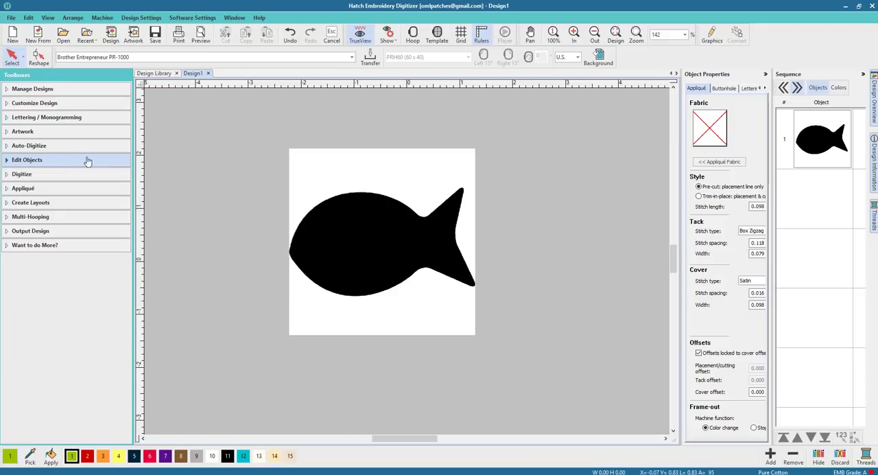
{"action": "left_click", "coordinate": [64, 118]}
{"action": "left_click", "coordinate": [41, 133]}
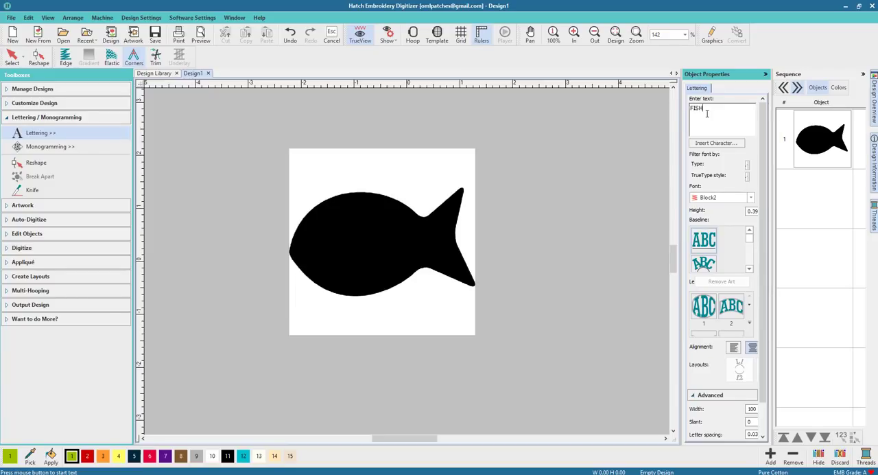
{"action": "key", "text": "Return"}
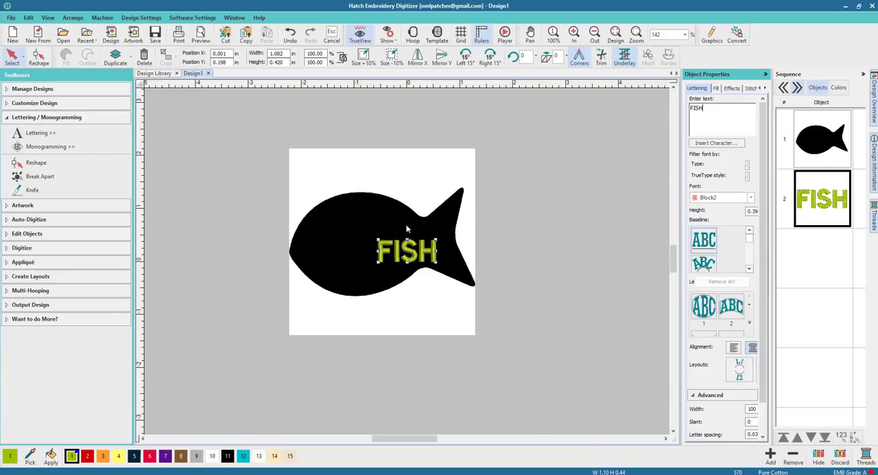
Enlarge the FISH lettering to about 2.77 in wide by 1.08 in high and position it across the fish's body.
{"action": "left_click_drag", "start_coordinate": [388, 256], "coordinate": [319, 249]}
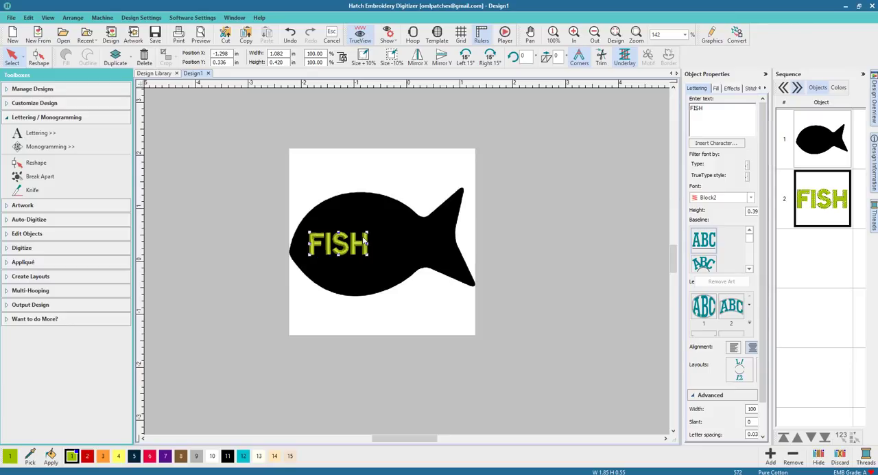
{"action": "left_click_drag", "start_coordinate": [366, 234], "coordinate": [468, 198]}
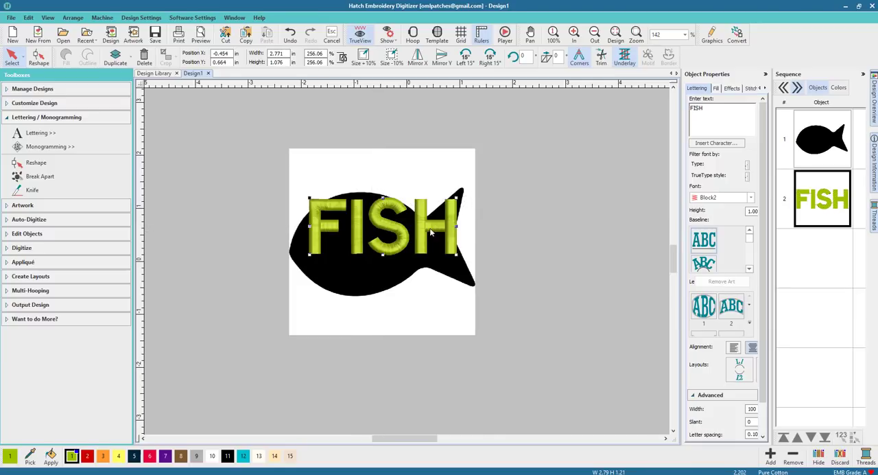
{"action": "left_click_drag", "start_coordinate": [395, 230], "coordinate": [388, 248]}
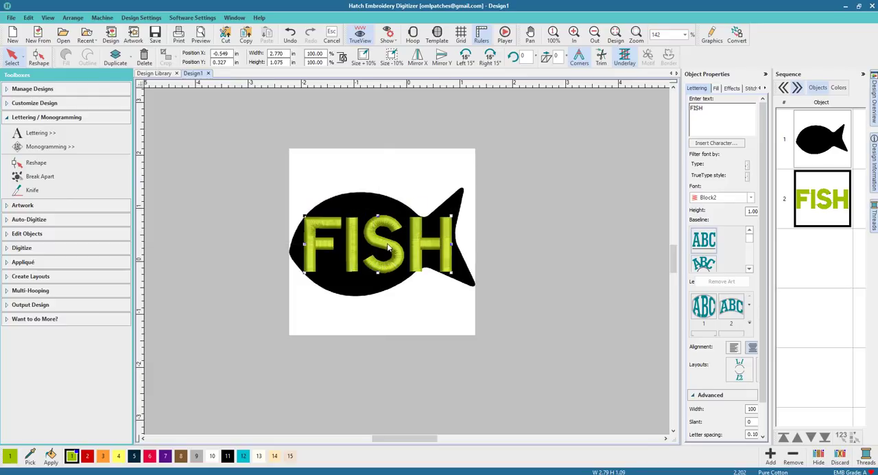
Break the FISH lettering apart into single letters, and break the letter F apart into its component shapes.
{"action": "left_click", "coordinate": [46, 177]}
{"action": "left_click", "coordinate": [815, 199]}
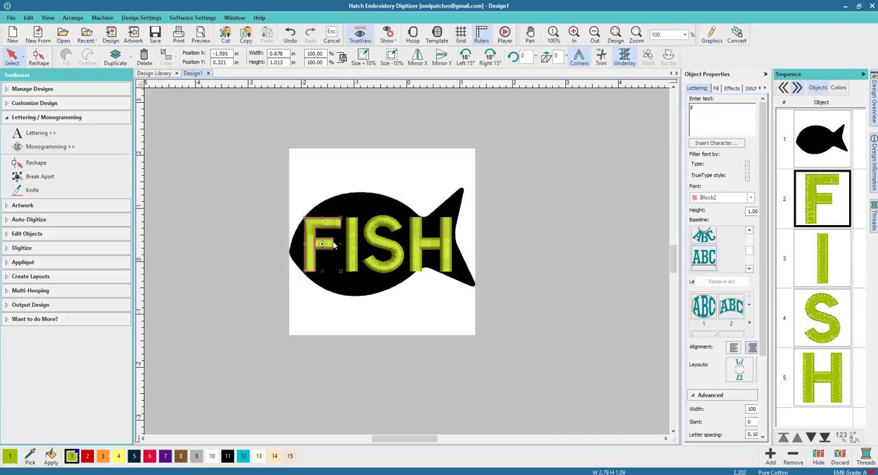
{"action": "scroll", "coordinate": [336, 245], "scroll_direction": "up", "scroll_amount": 6}
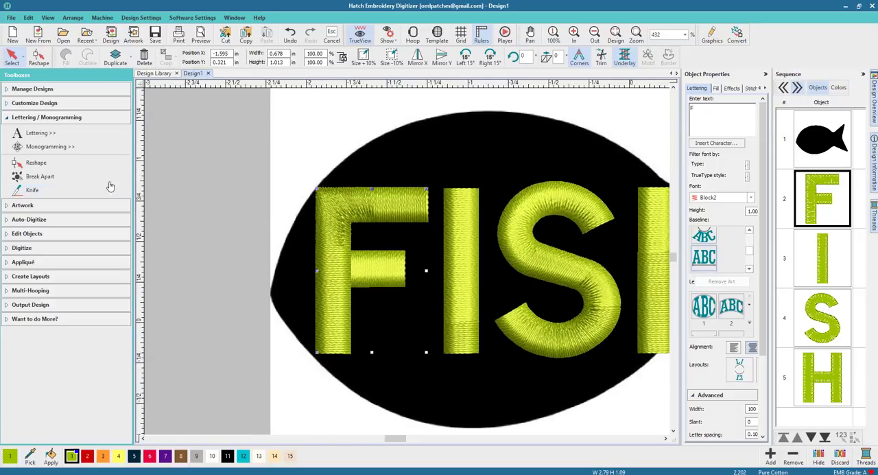
{"action": "left_click", "coordinate": [55, 178]}
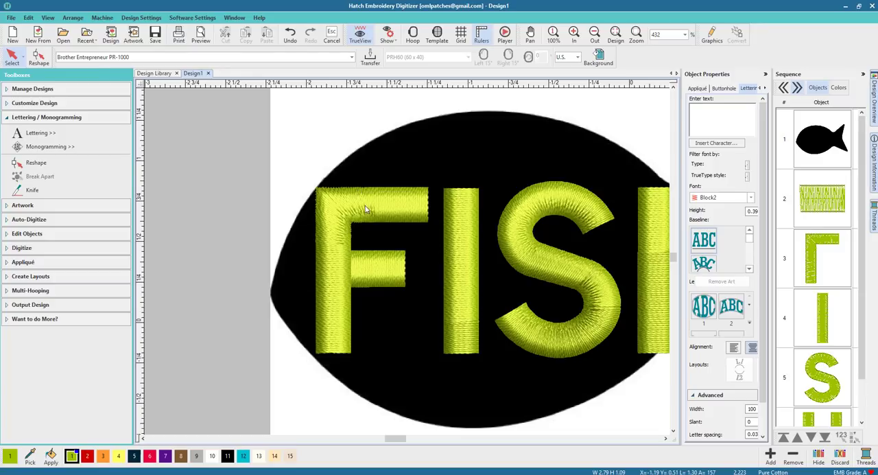
Reshape the upper arm of the F's main piece so it slants up along the fish's head outline.
{"action": "left_click", "coordinate": [376, 274]}
{"action": "left_click", "coordinate": [342, 243]}
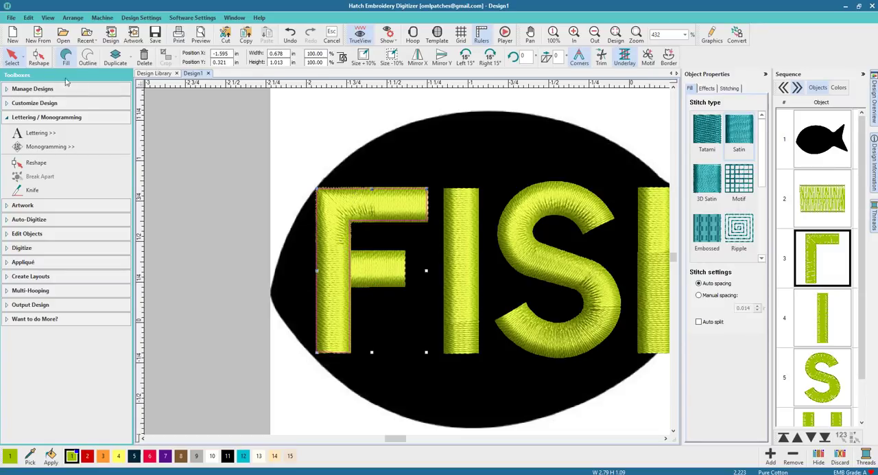
{"action": "left_click", "coordinate": [38, 57]}
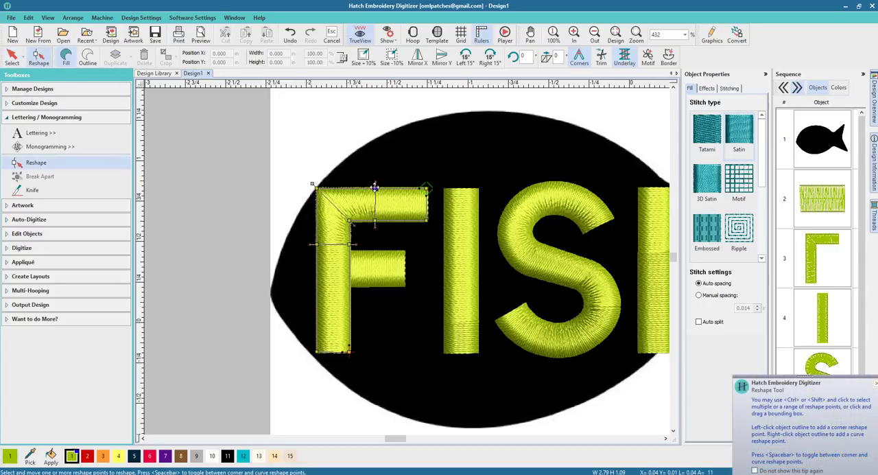
{"action": "left_click_drag", "start_coordinate": [375, 187], "coordinate": [350, 149]}
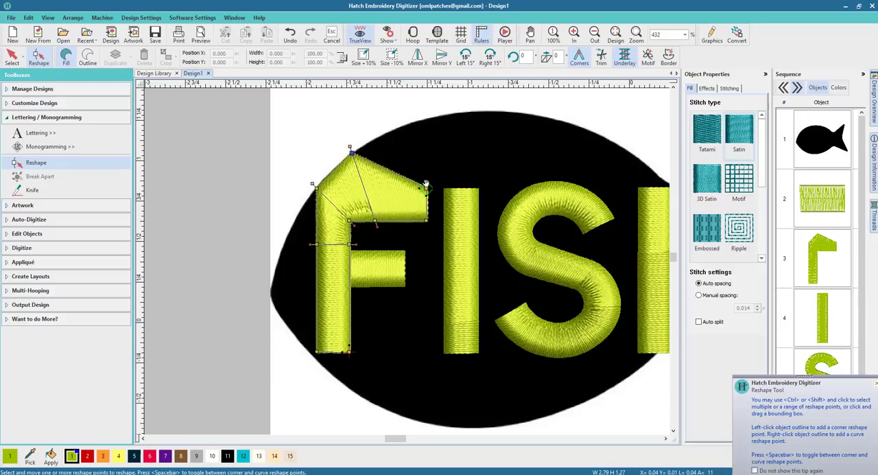
{"action": "left_click_drag", "start_coordinate": [426, 186], "coordinate": [388, 131]}
{"action": "left_click_drag", "start_coordinate": [427, 219], "coordinate": [410, 182]}
{"action": "left_click_drag", "start_coordinate": [375, 221], "coordinate": [370, 209]}
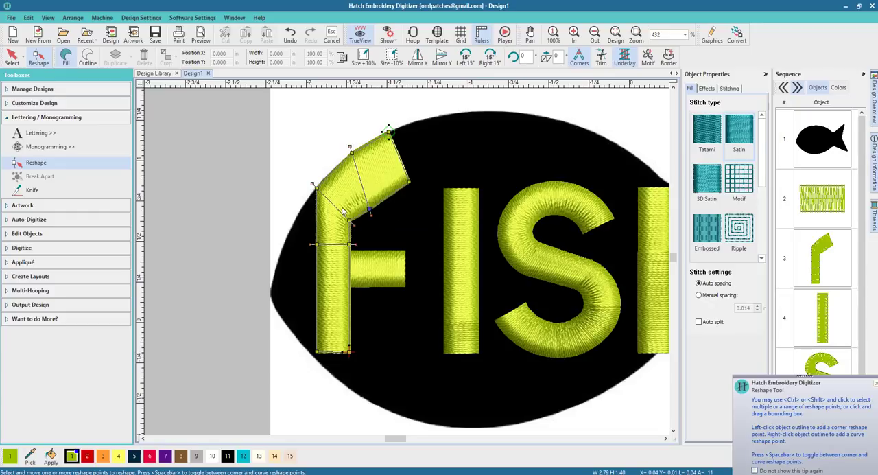
Extend the F stem's outer edge and lower end to the fish's nose and lower outline, adding reshape points where needed.
{"action": "left_click_drag", "start_coordinate": [316, 244], "coordinate": [282, 245]}
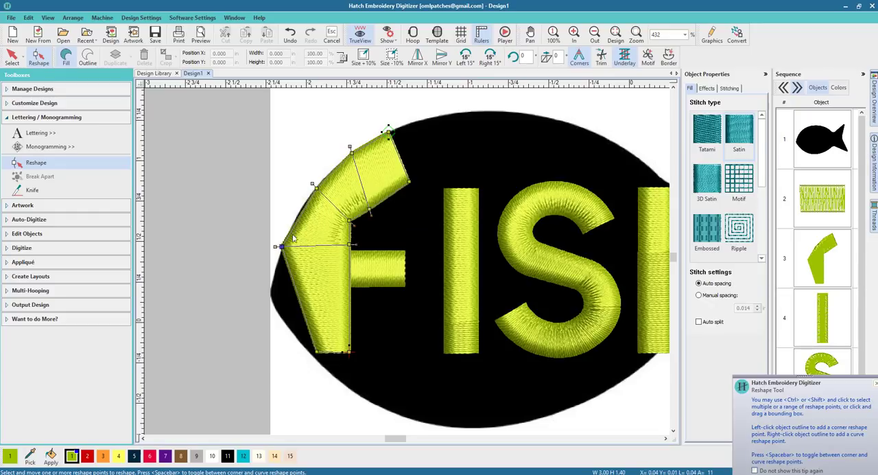
{"action": "left_click", "coordinate": [297, 296]}
{"action": "left_click_drag", "start_coordinate": [296, 296], "coordinate": [270, 292]}
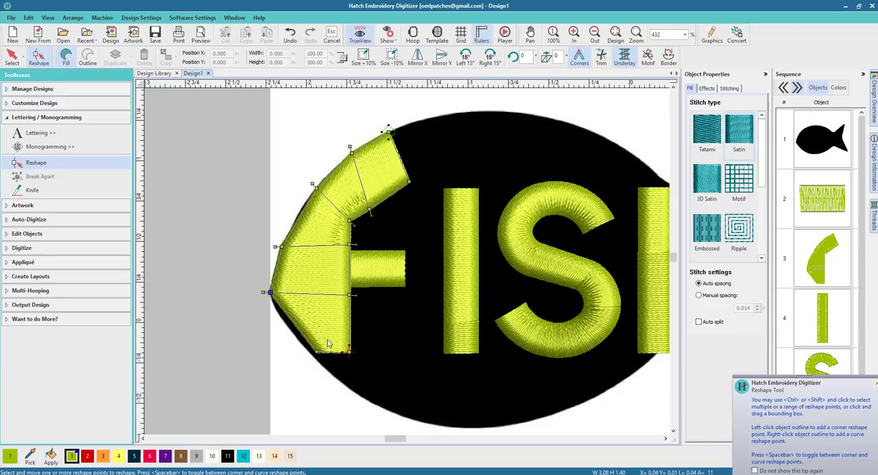
{"action": "left_click_drag", "start_coordinate": [315, 350], "coordinate": [332, 374]}
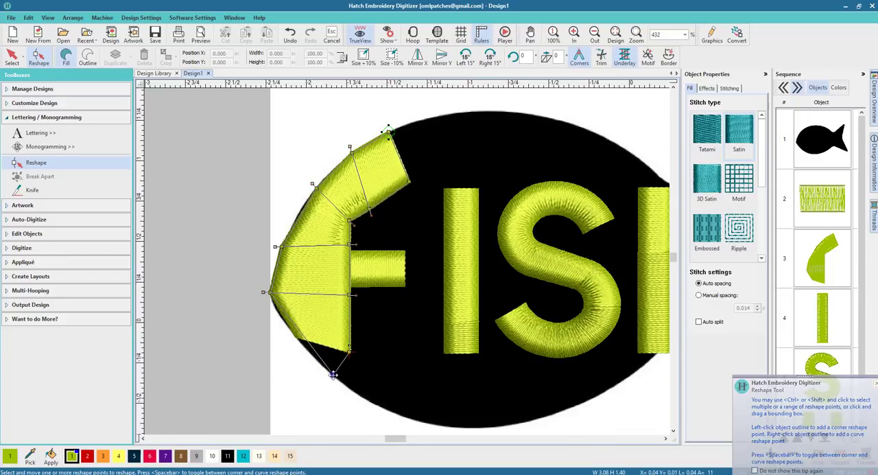
{"action": "left_click", "coordinate": [287, 331]}
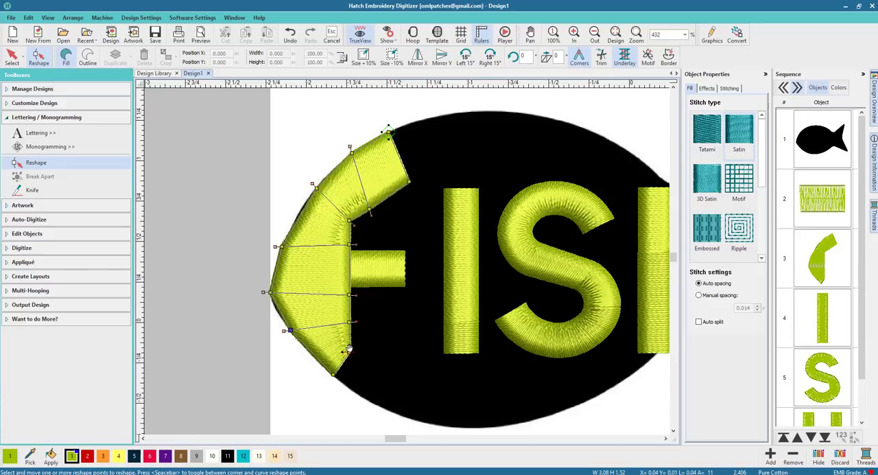
{"action": "left_click_drag", "start_coordinate": [351, 352], "coordinate": [351, 389]}
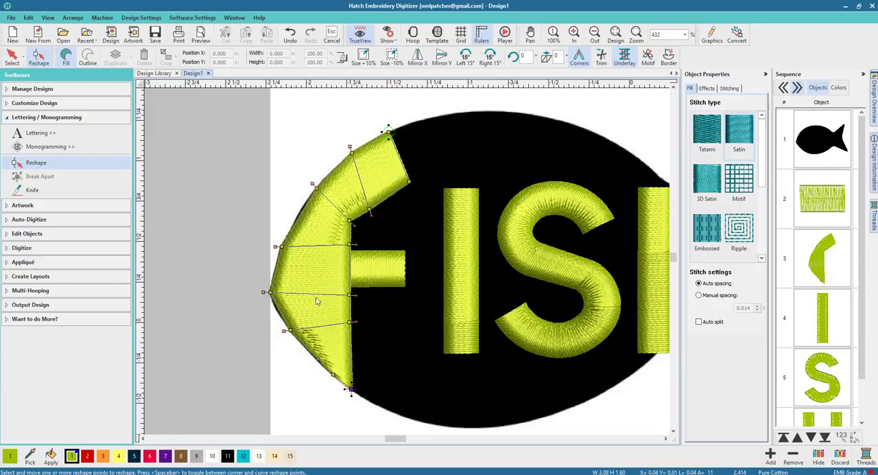
Add a reshape point on the F's upper outer edge, adjust the stitch angles in its arm and lower stem, and finish reshaping.
{"action": "left_click", "coordinate": [301, 209]}
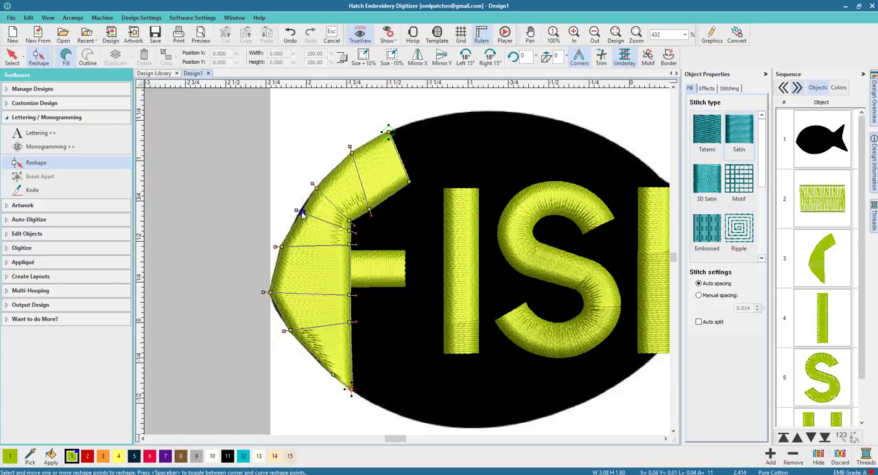
{"action": "mouse_move", "coordinate": [352, 322]}
{"action": "left_mouse_down"}
{"action": "mouse_move", "coordinate": [352, 343]}
{"action": "mouse_move", "coordinate": [353, 334]}
{"action": "left_mouse_up"}
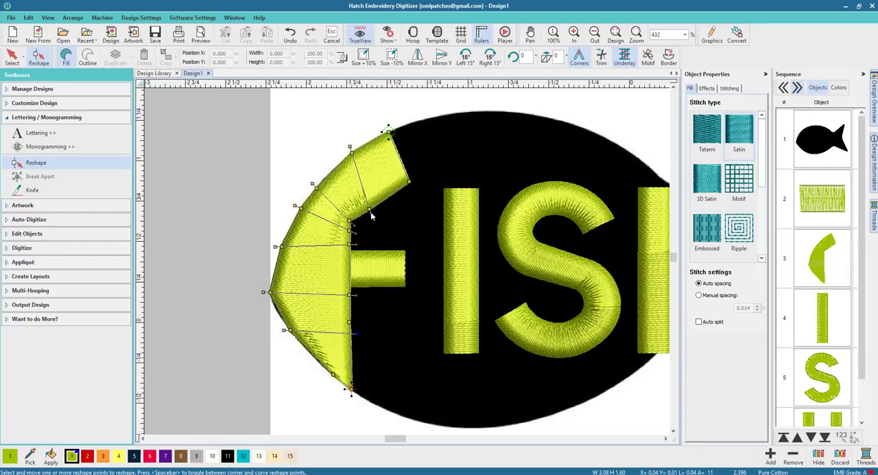
{"action": "left_click_drag", "start_coordinate": [353, 152], "coordinate": [353, 156]}
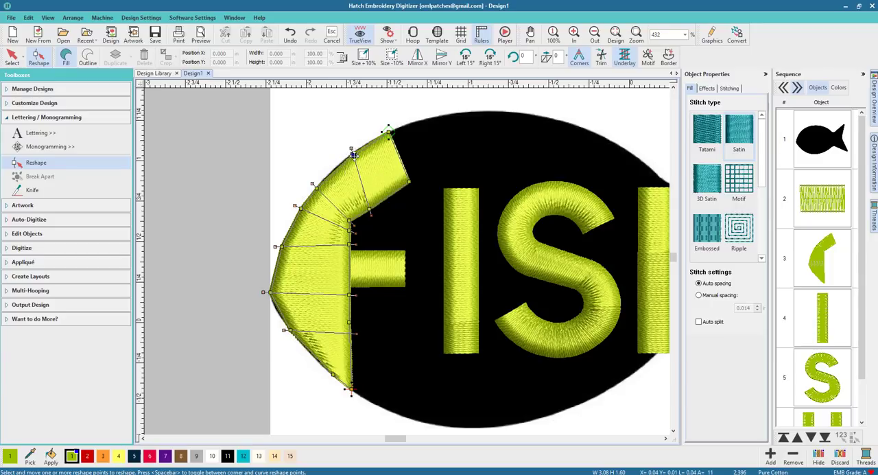
{"action": "key", "text": "space"}
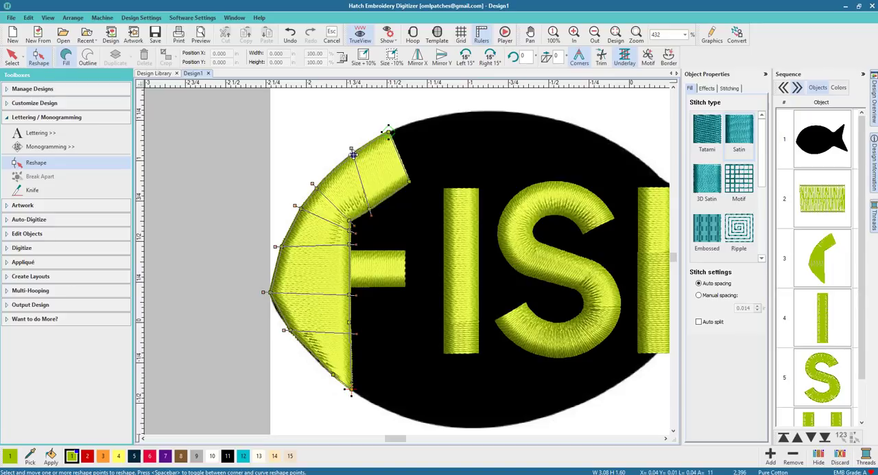
{"action": "left_click_drag", "start_coordinate": [354, 155], "coordinate": [352, 154]}
{"action": "left_click_drag", "start_coordinate": [370, 214], "coordinate": [378, 210]}
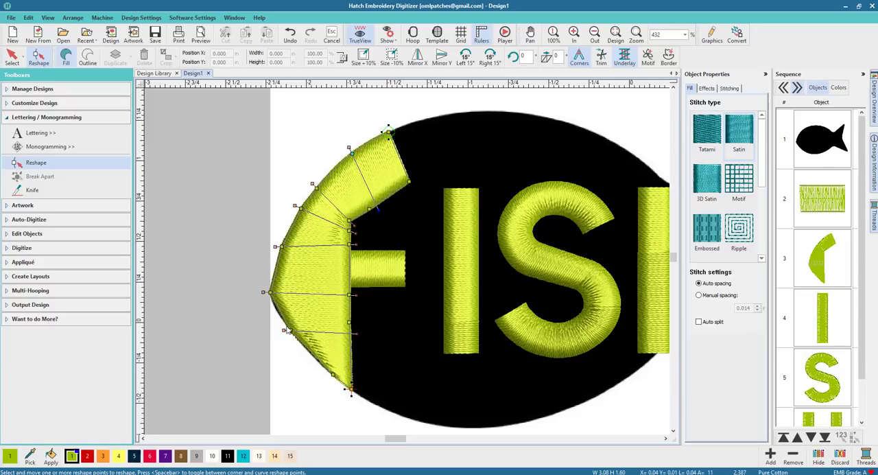
{"action": "left_click", "coordinate": [17, 65]}
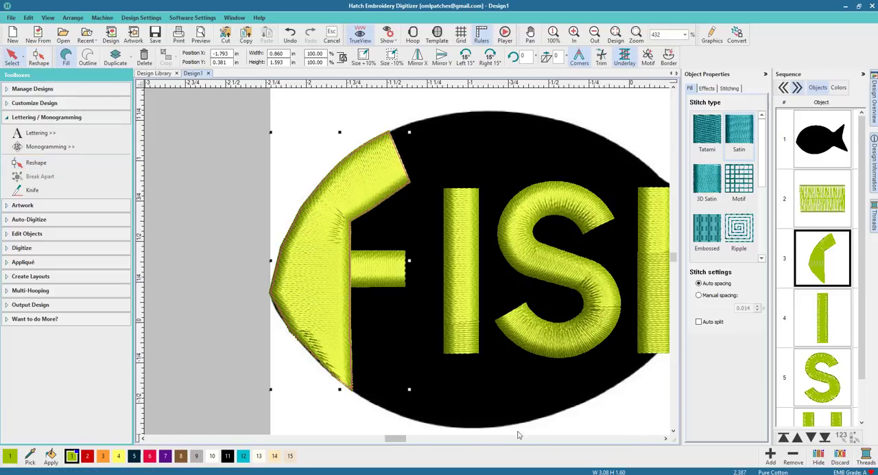
Try the Tatami fill on the reshaped F piece and switch it back to Satin.
{"action": "left_click_drag", "start_coordinate": [397, 439], "coordinate": [407, 440]}
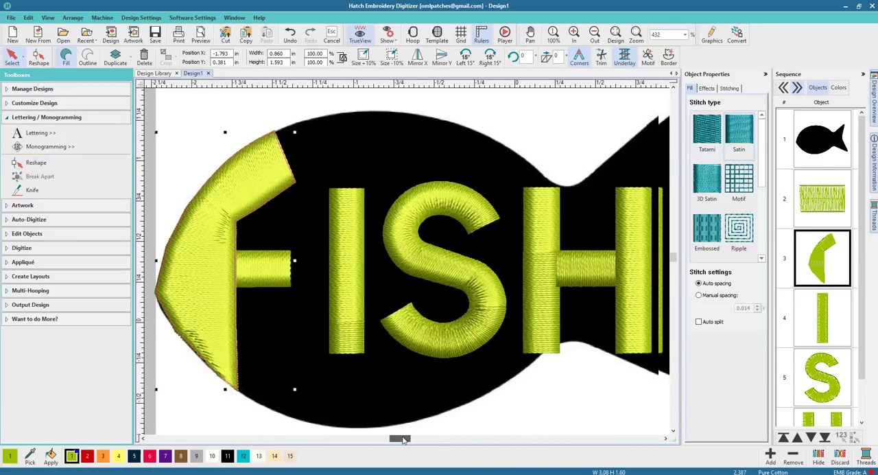
{"action": "left_click", "coordinate": [229, 184]}
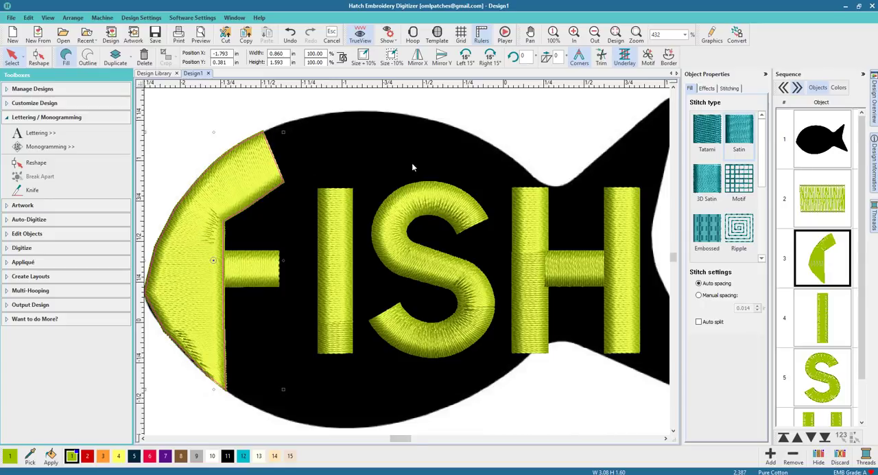
{"action": "left_click", "coordinate": [714, 141]}
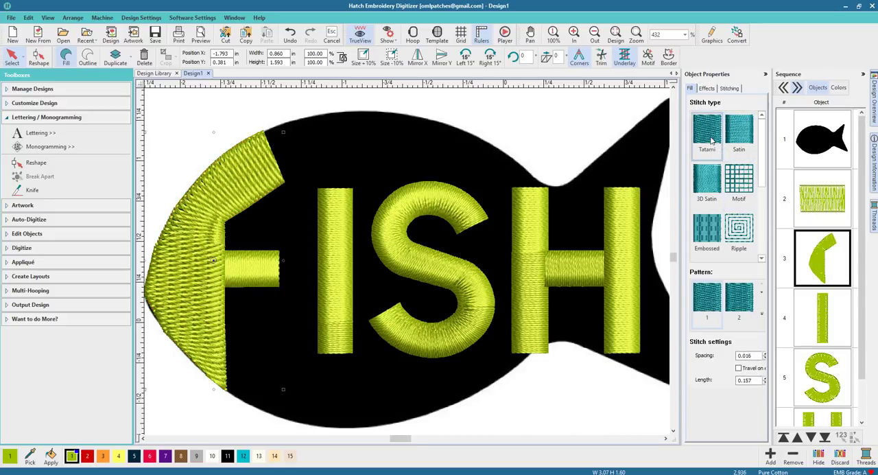
{"action": "left_click", "coordinate": [739, 134]}
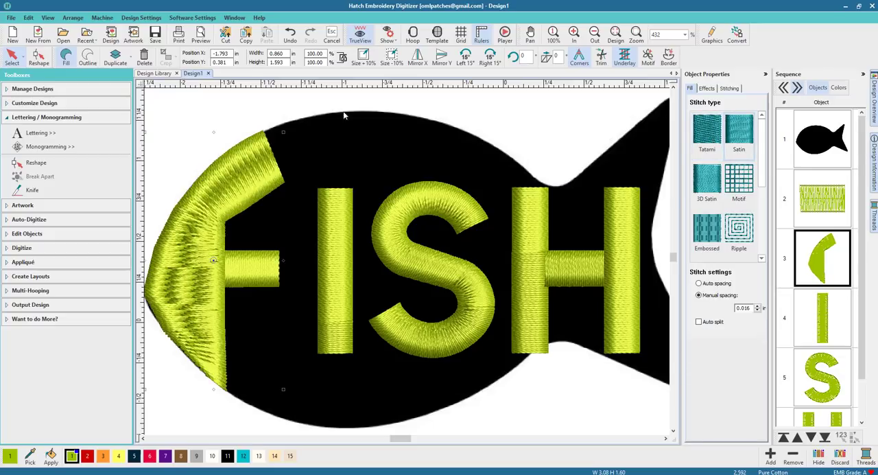
Move the H toward the tail so its first stem sits at the narrow joint between the fish's body and tail.
{"action": "left_click", "coordinate": [204, 97]}
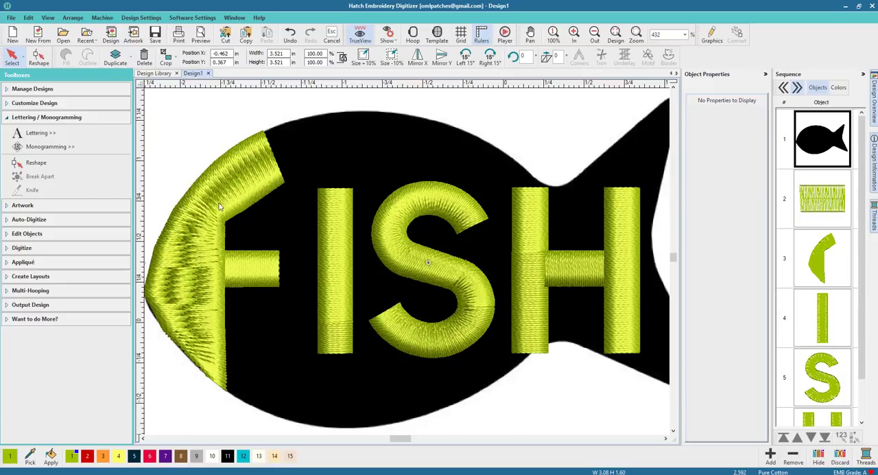
{"action": "left_click", "coordinate": [338, 233]}
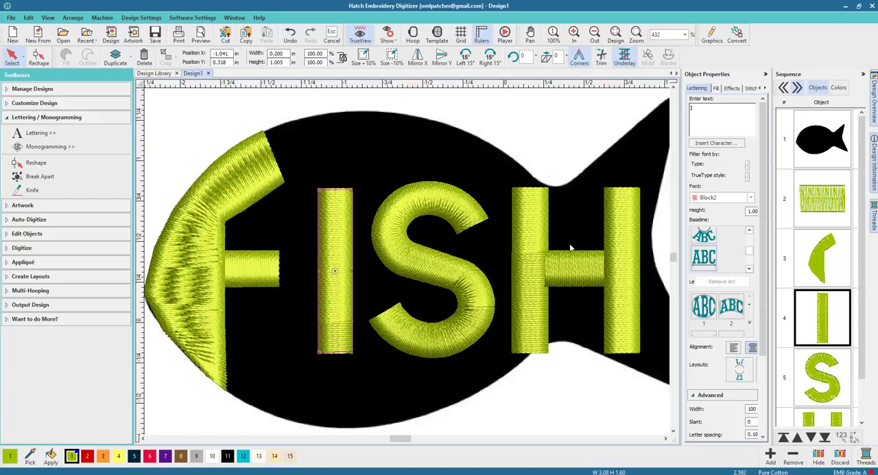
{"action": "scroll", "coordinate": [549, 288], "scroll_direction": "right", "scroll_amount": 3}
{"action": "left_click", "coordinate": [524, 276]}
{"action": "left_click_drag", "start_coordinate": [524, 277], "coordinate": [547, 268]}
{"action": "left_click_drag", "start_coordinate": [548, 268], "coordinate": [553, 269]}
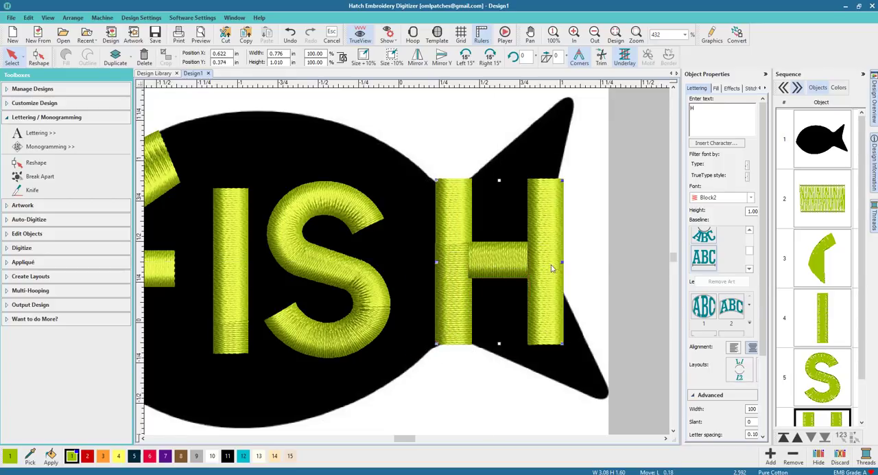
Move the S closer to the H and slightly up, and nudge the I toward the S to even out the letter spacing.
{"action": "left_click_drag", "start_coordinate": [357, 291], "coordinate": [374, 289]}
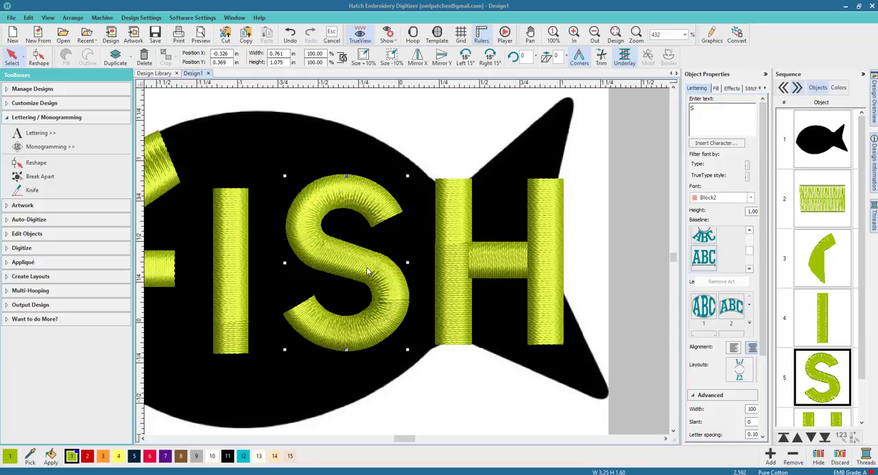
{"action": "left_click_drag", "start_coordinate": [365, 269], "coordinate": [369, 264]}
{"action": "left_click_drag", "start_coordinate": [225, 255], "coordinate": [231, 256]}
Stretch the I vertically to about 1.94 in tall so it reaches the fish's upper and lower outlines.
{"action": "scroll", "coordinate": [307, 295], "scroll_direction": "down", "scroll_amount": 3}
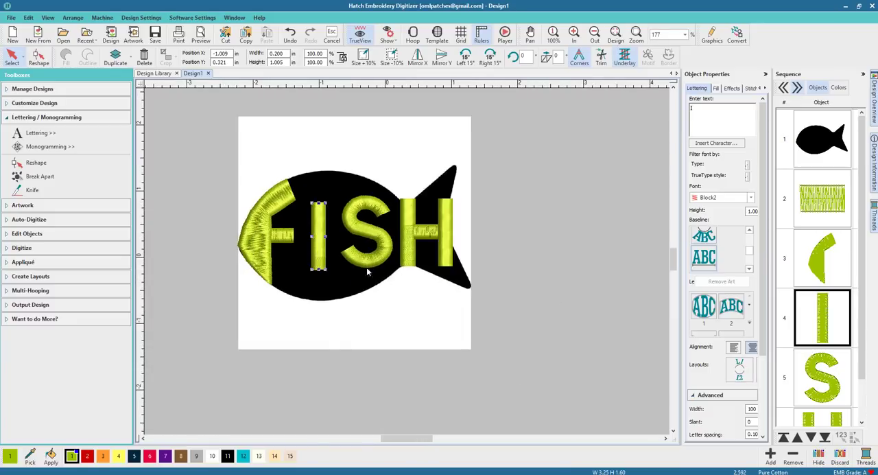
{"action": "scroll", "coordinate": [330, 268], "scroll_direction": "up", "scroll_amount": 3}
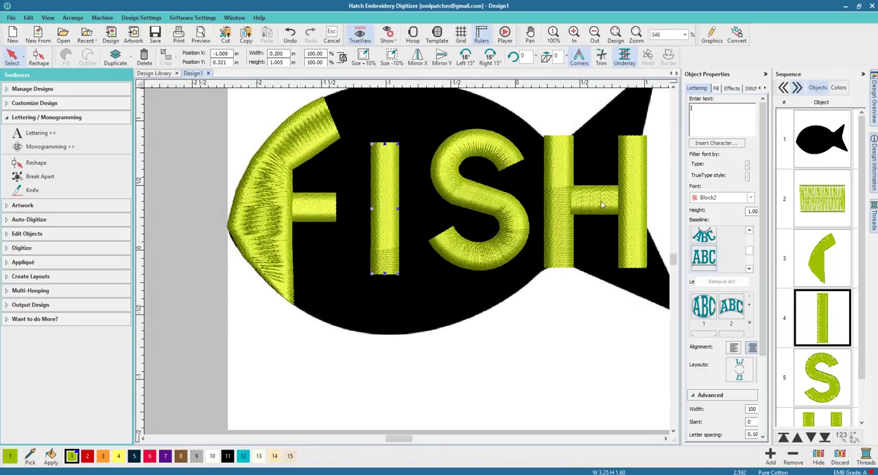
{"action": "left_click", "coordinate": [673, 88]}
{"action": "left_click", "coordinate": [674, 88]}
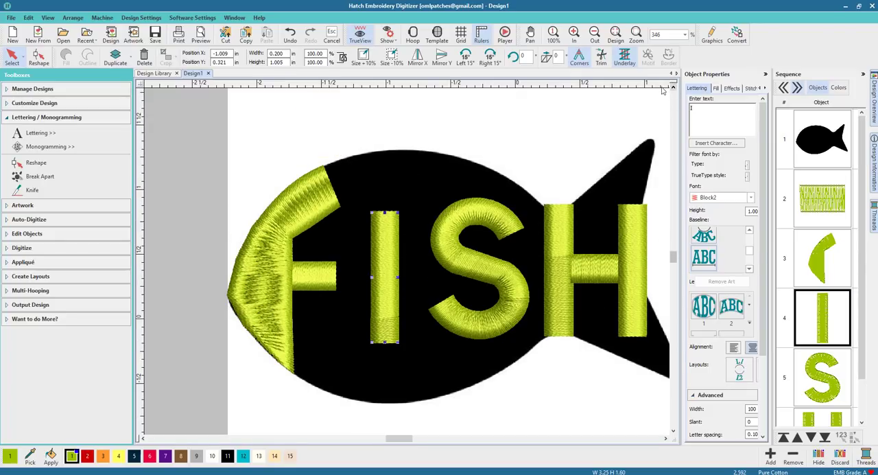
{"action": "left_click_drag", "start_coordinate": [383, 215], "coordinate": [387, 151]}
{"action": "left_click_drag", "start_coordinate": [385, 341], "coordinate": [385, 405]}
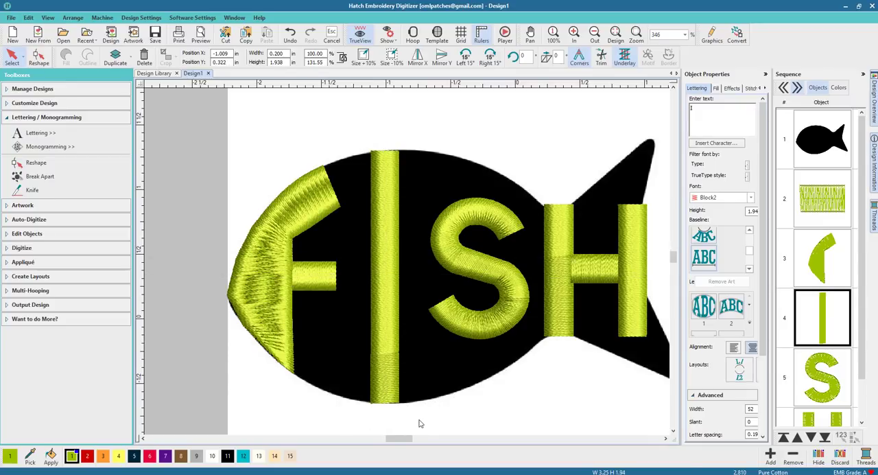
{"action": "left_click", "coordinate": [418, 424]}
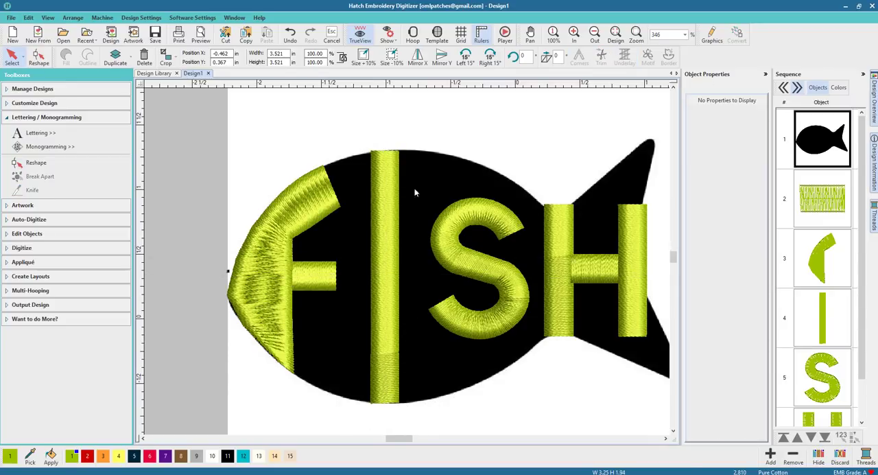
Reshape the two upper corners of the I so its top edge slopes along the fish's upper outline.
{"action": "left_click", "coordinate": [380, 168]}
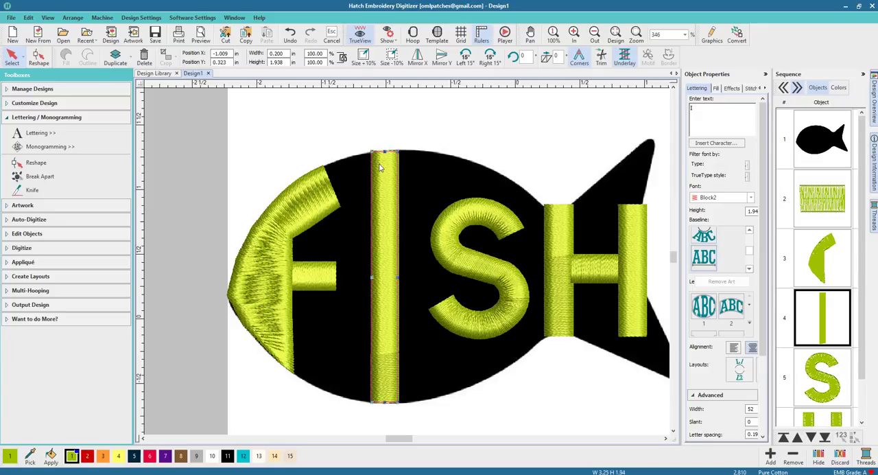
{"action": "left_click", "coordinate": [39, 57]}
{"action": "scroll", "coordinate": [382, 147], "scroll_direction": "up", "scroll_amount": 4}
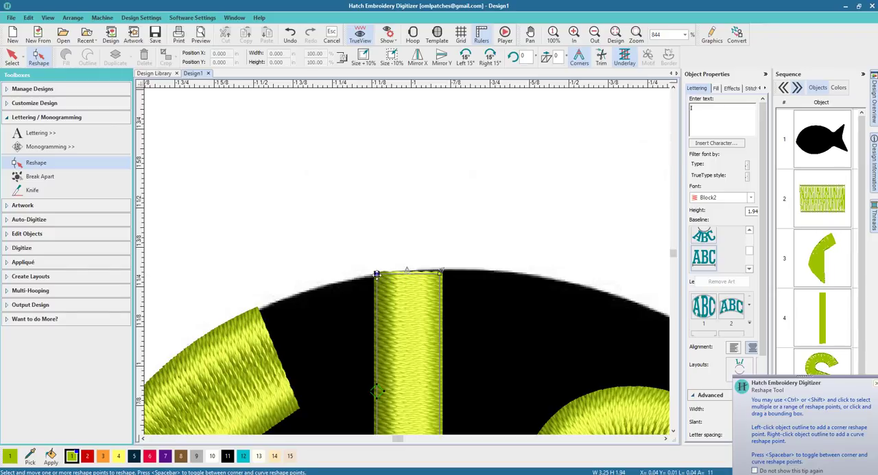
{"action": "left_click_drag", "start_coordinate": [439, 273], "coordinate": [440, 269]}
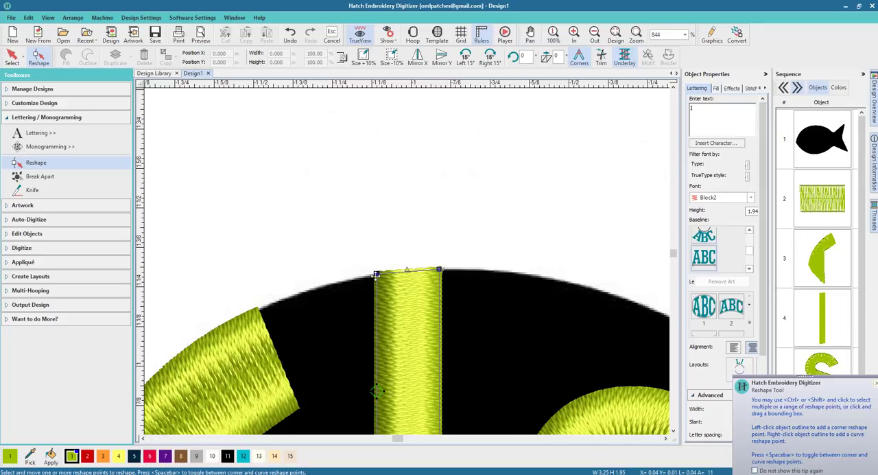
{"action": "left_click_drag", "start_coordinate": [377, 275], "coordinate": [375, 277]}
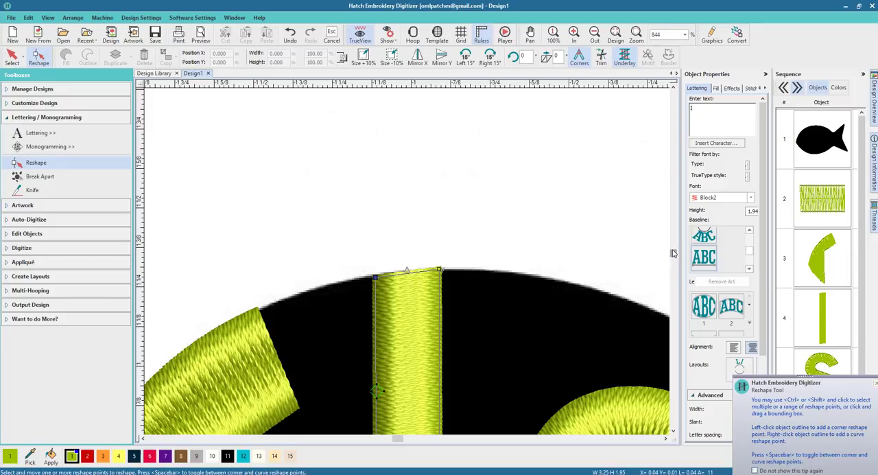
Reshape the two lower corners of the I to follow the fish's lower outline and finish reshaping it.
{"action": "left_click_drag", "start_coordinate": [673, 254], "coordinate": [674, 261]}
{"action": "left_click_drag", "start_coordinate": [439, 361], "coordinate": [440, 365]}
{"action": "left_click_drag", "start_coordinate": [377, 363], "coordinate": [376, 361]}
{"action": "left_click", "coordinate": [13, 58]}
{"action": "left_click", "coordinate": [249, 204]}
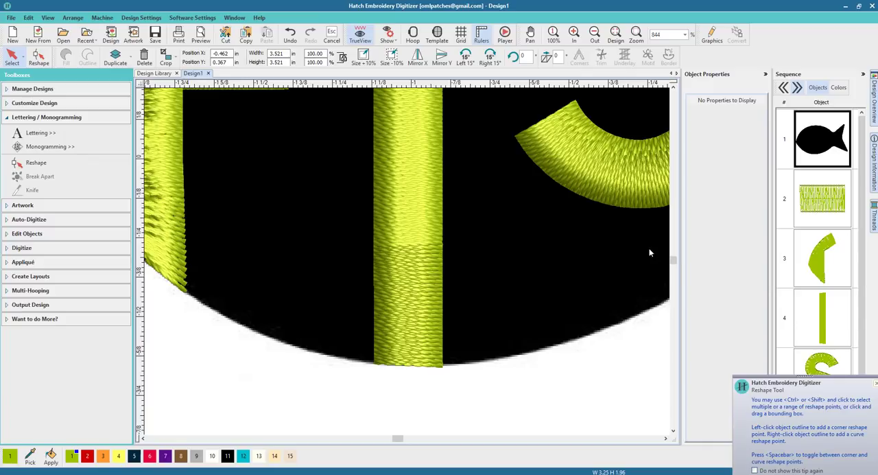
Stretch the S vertically in both directions to about 1.63 in tall, toward the fish's upper and lower outlines.
{"action": "left_click_drag", "start_coordinate": [398, 437], "coordinate": [405, 439]}
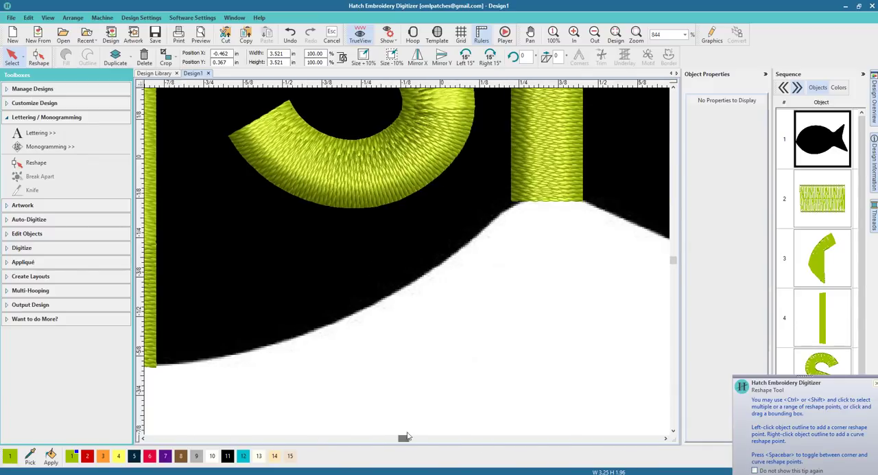
{"action": "scroll", "coordinate": [407, 266], "scroll_direction": "up", "scroll_amount": 2}
{"action": "scroll", "coordinate": [406, 264], "scroll_direction": "down", "scroll_amount": 6}
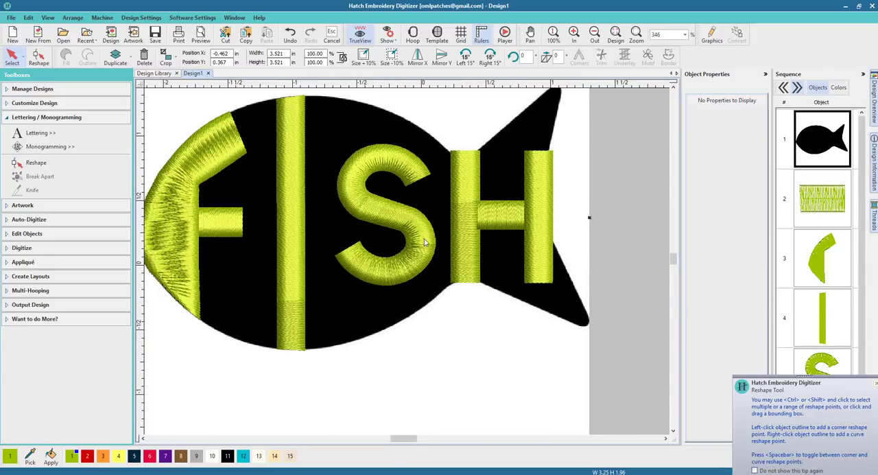
{"action": "left_click", "coordinate": [673, 87]}
{"action": "left_click", "coordinate": [388, 199]}
{"action": "left_click_drag", "start_coordinate": [385, 180], "coordinate": [383, 146]}
{"action": "left_click_drag", "start_coordinate": [384, 321], "coordinate": [385, 358]}
Shift the fish artwork very slightly toward its tail behind the letters.
{"action": "left_click_drag", "start_coordinate": [398, 440], "coordinate": [423, 441]}
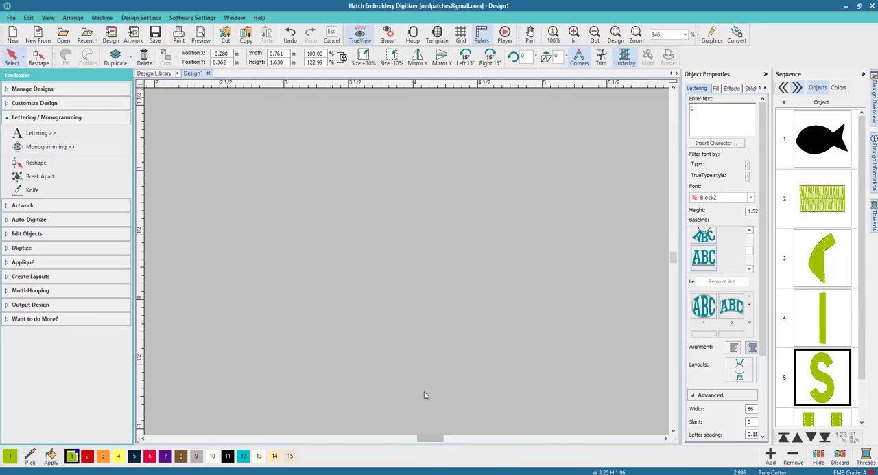
{"action": "key", "text": "0"}
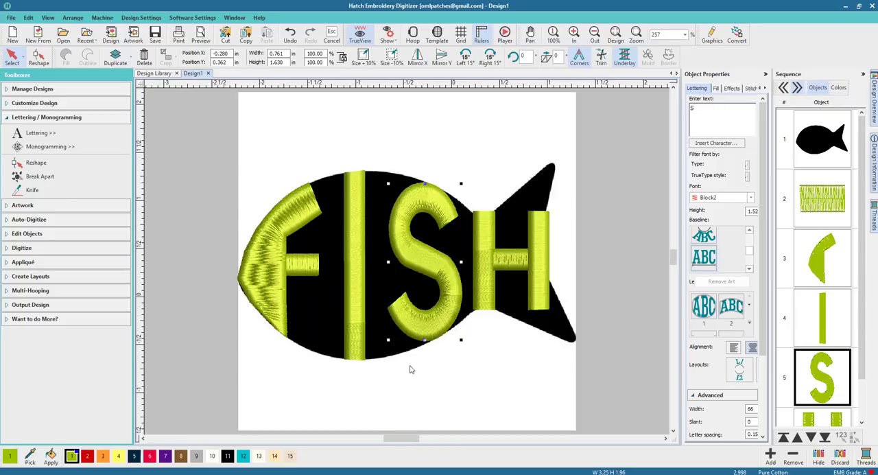
{"action": "left_click", "coordinate": [379, 363]}
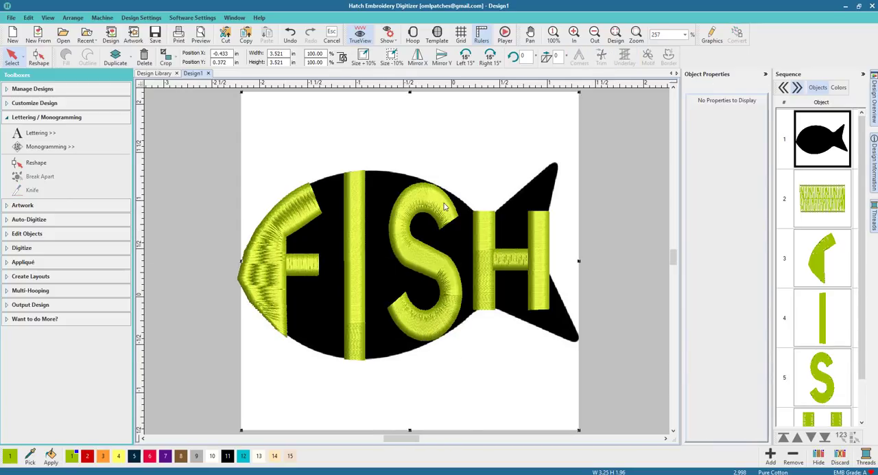
Reshape the outer edge of the S's upper end so it extends along the fish's back toward the H.
{"action": "scroll", "coordinate": [449, 210], "scroll_direction": "up", "scroll_amount": 4}
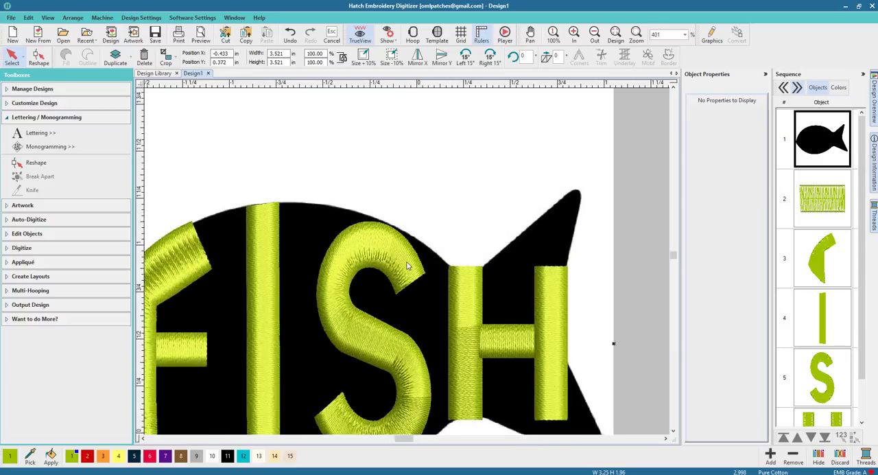
{"action": "left_click", "coordinate": [310, 223]}
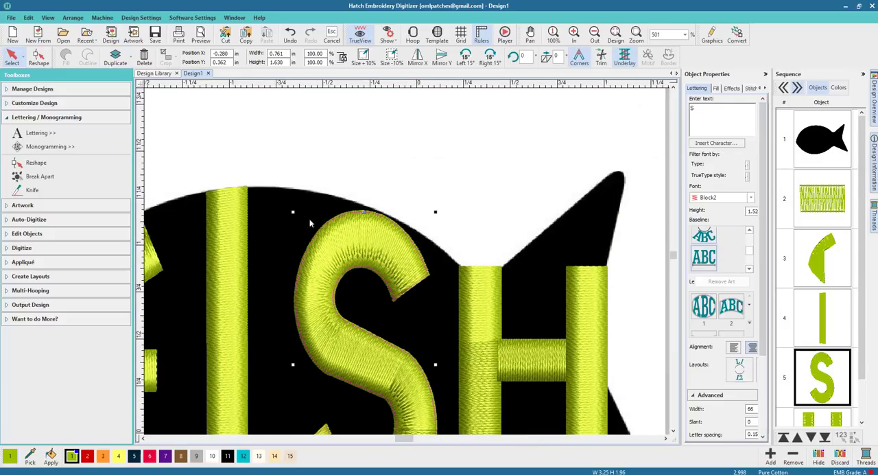
{"action": "left_click", "coordinate": [40, 58]}
{"action": "left_click", "coordinate": [427, 275]}
{"action": "left_click_drag", "start_coordinate": [438, 262], "coordinate": [446, 258]}
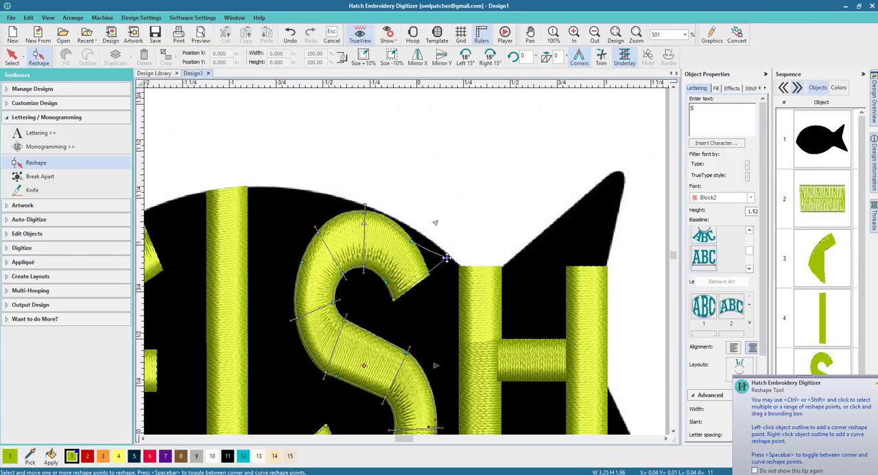
{"action": "left_click", "coordinate": [413, 231]}
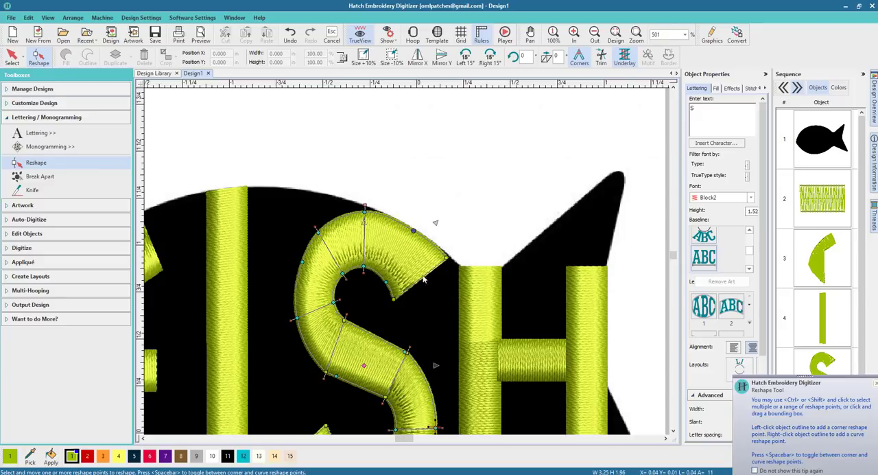
Pull the inner corner of the S's upper end outward and adjust the nearby curve point to smooth the inner edge.
{"action": "left_click_drag", "start_coordinate": [393, 298], "coordinate": [407, 290]}
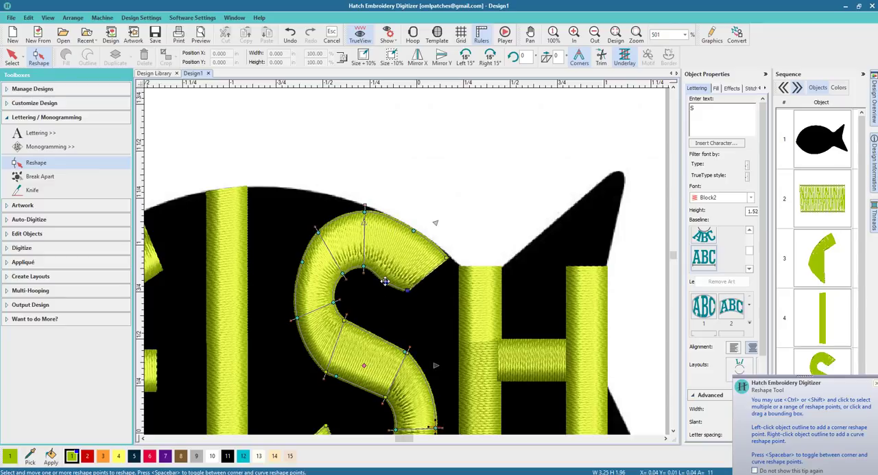
{"action": "left_click", "coordinate": [390, 273]}
{"action": "left_click_drag", "start_coordinate": [408, 291], "coordinate": [411, 287]}
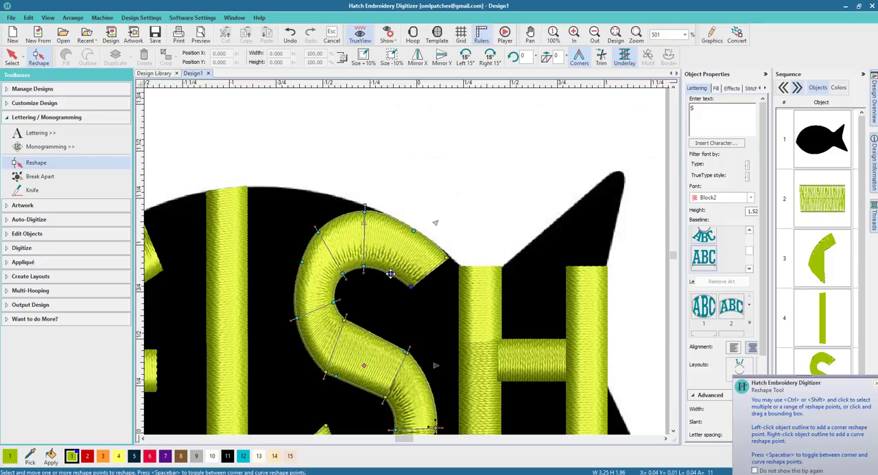
{"action": "left_click", "coordinate": [391, 274]}
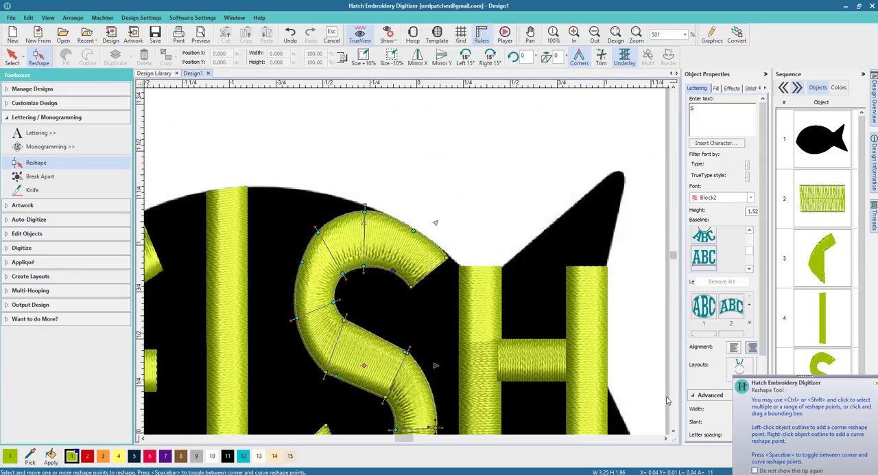
Reshape the outer edge of the S's lower curve down and outward to fill more of the fish's belly.
{"action": "left_click", "coordinate": [672, 433]}
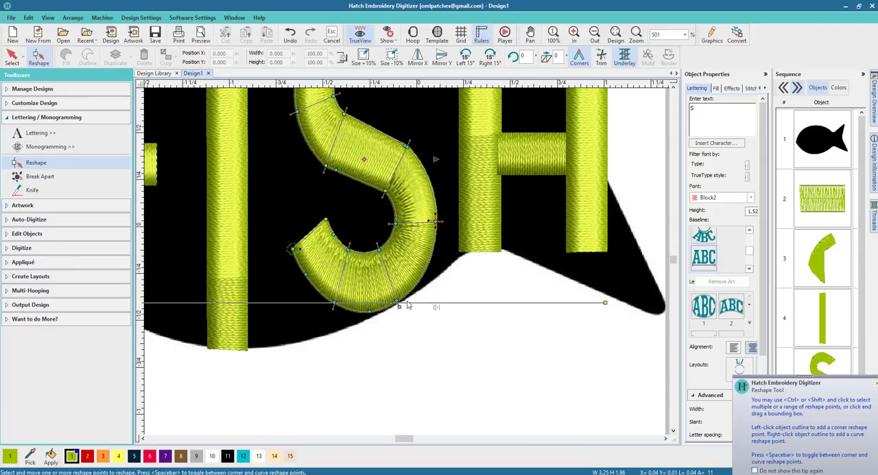
{"action": "left_click_drag", "start_coordinate": [369, 311], "coordinate": [338, 318]}
{"action": "left_click_drag", "start_coordinate": [306, 274], "coordinate": [297, 273]}
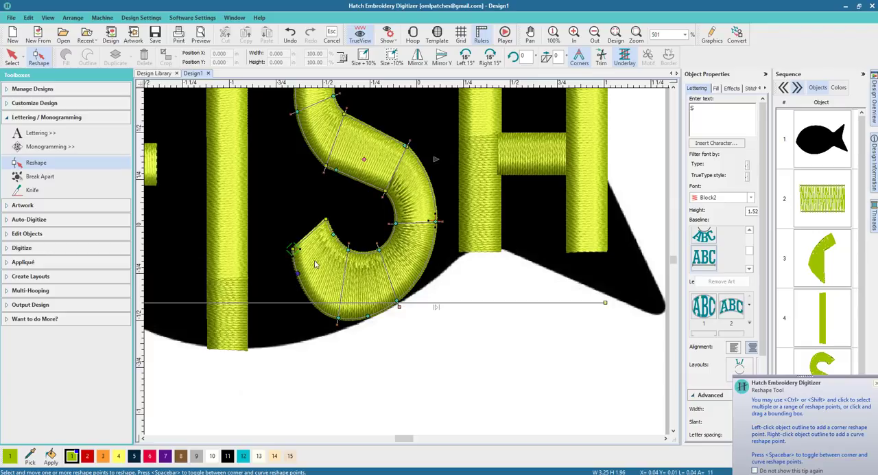
Add a curve reshape point on the S's lower outer bend, pull it out to the fish outline, and finish reshaping.
{"action": "left_click", "coordinate": [421, 273]}
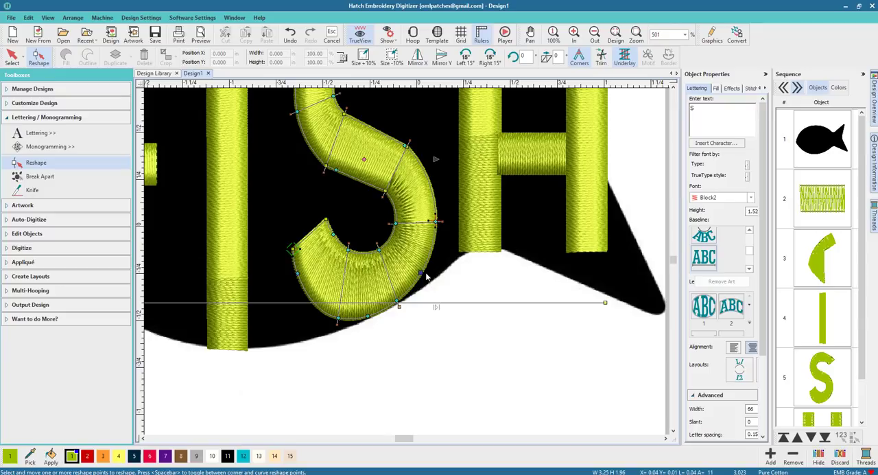
{"action": "key", "text": "space"}
{"action": "left_click_drag", "start_coordinate": [421, 273], "coordinate": [429, 278]}
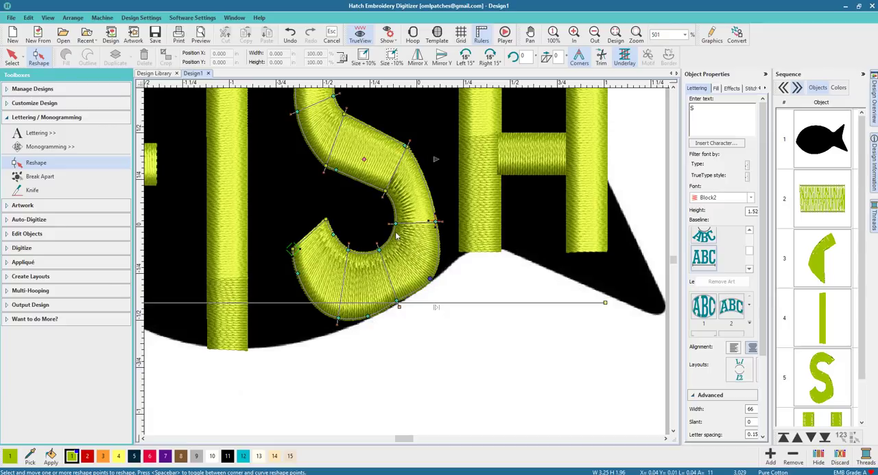
{"action": "scroll", "coordinate": [383, 268], "scroll_direction": "down", "scroll_amount": 3}
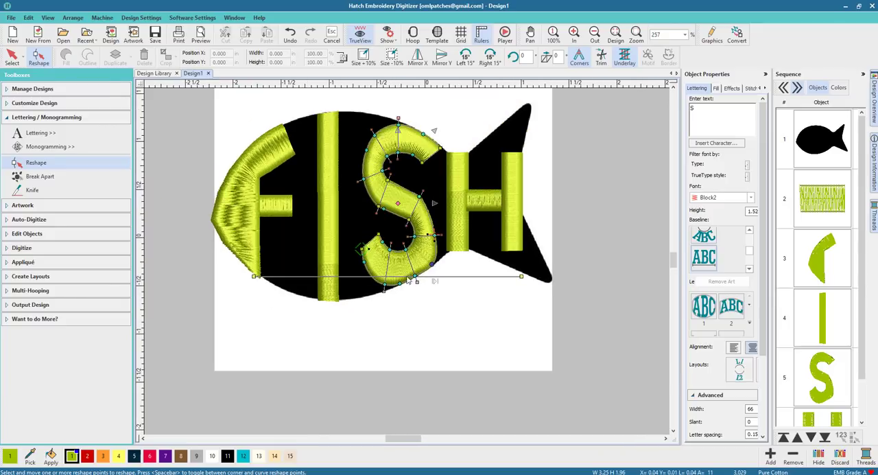
{"action": "left_click", "coordinate": [12, 57]}
{"action": "left_click", "coordinate": [444, 315]}
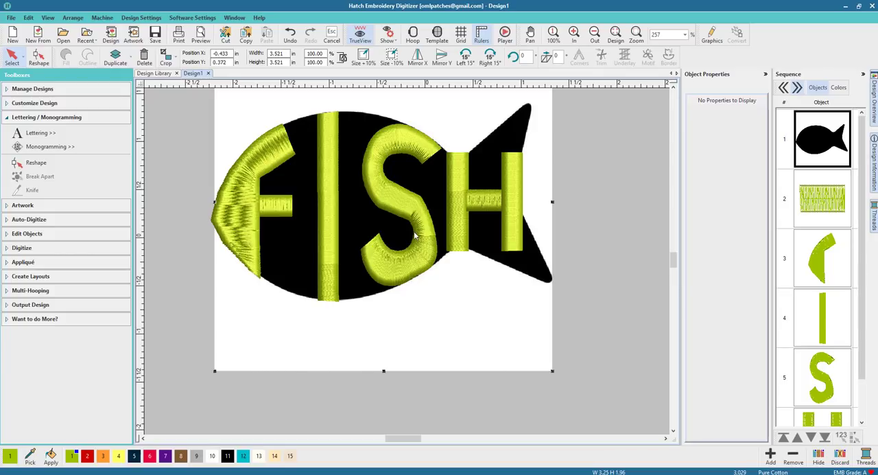
Break apart the H into separate objects for its stems and crossbar.
{"action": "left_click", "coordinate": [666, 438]}
{"action": "left_click", "coordinate": [666, 438]}
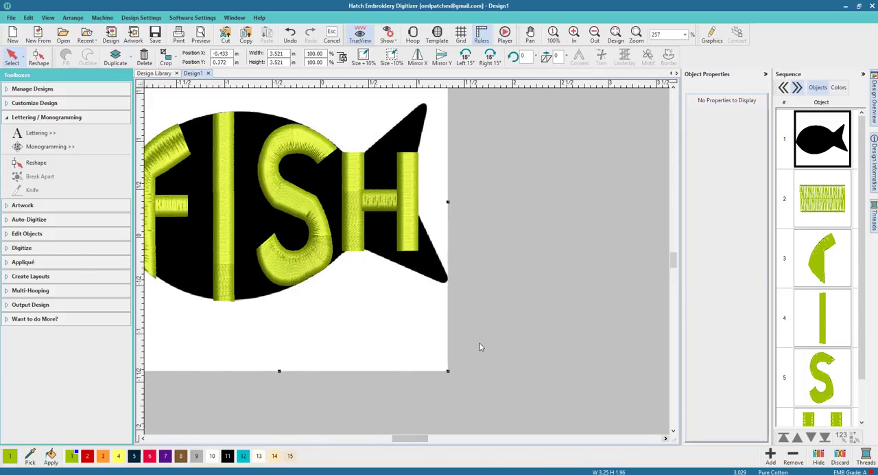
{"action": "left_click", "coordinate": [405, 181]}
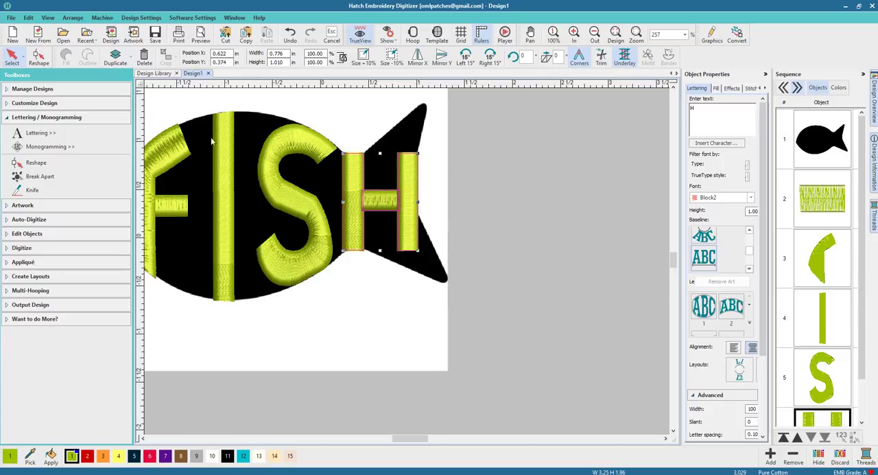
{"action": "left_click", "coordinate": [41, 177]}
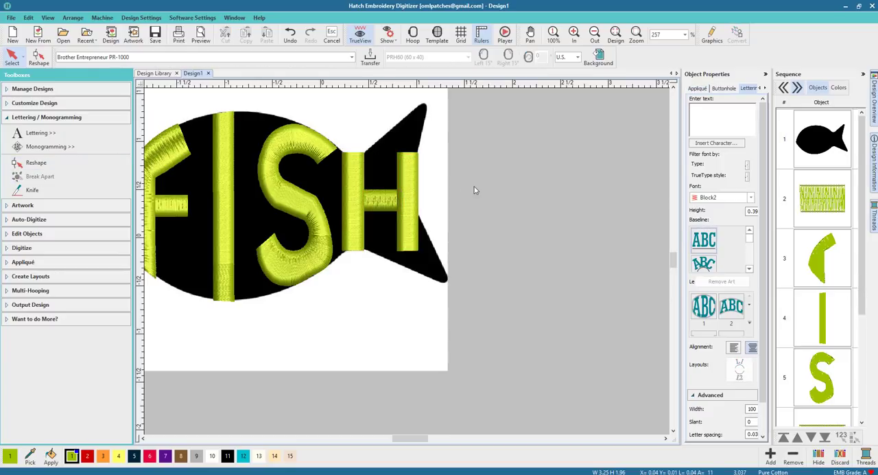
Shorten the H's left stem from both ends to about 0.946 in tall so it fits the narrow base of the tail.
{"action": "left_click", "coordinate": [409, 204]}
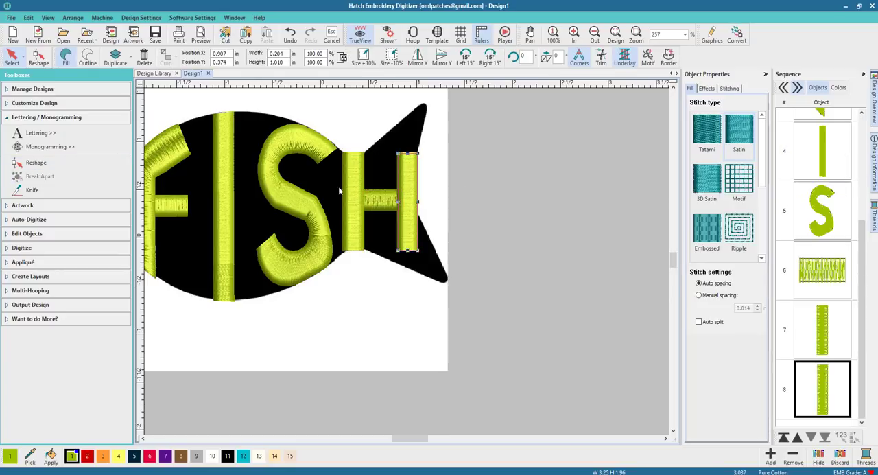
{"action": "left_click", "coordinate": [354, 193]}
{"action": "scroll", "coordinate": [355, 194], "scroll_direction": "up", "scroll_amount": 2}
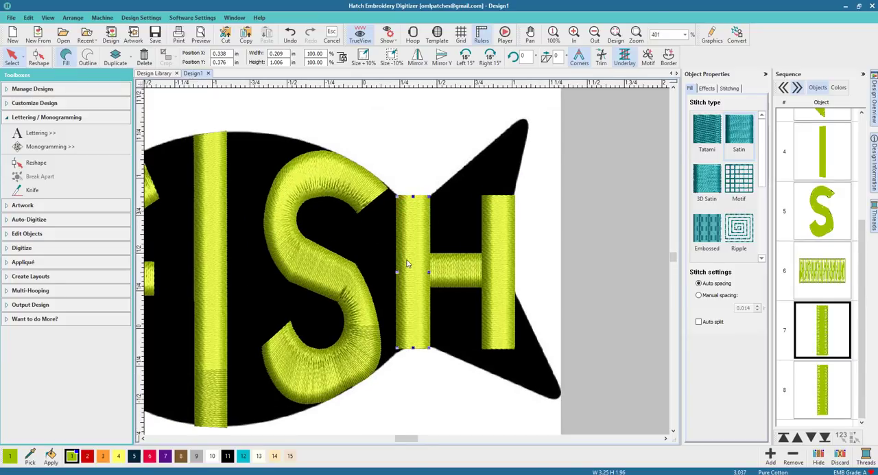
{"action": "mouse_move", "coordinate": [420, 201]}
{"action": "left_mouse_down"}
{"action": "mouse_move", "coordinate": [421, 212]}
{"action": "mouse_move", "coordinate": [414, 201]}
{"action": "left_mouse_up"}
{"action": "left_click_drag", "start_coordinate": [414, 347], "coordinate": [414, 346]}
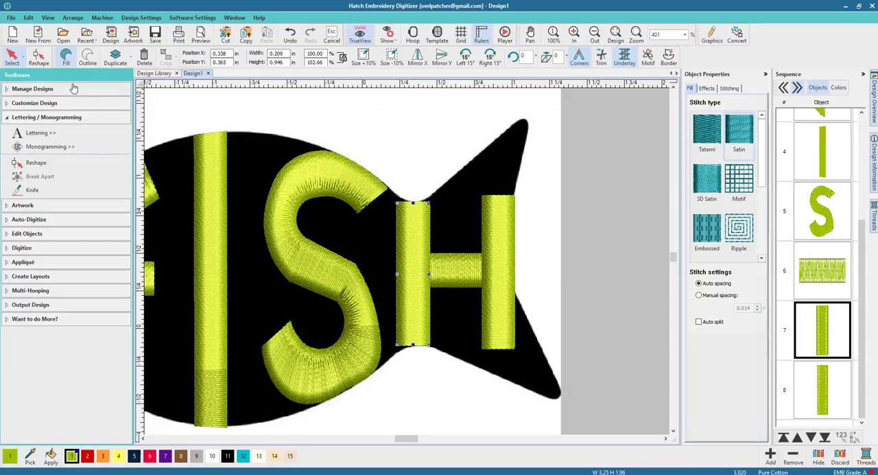
Reshape the corners of the H's left stem so its two ends follow the fish outline, and finish reshaping.
{"action": "left_click", "coordinate": [39, 56]}
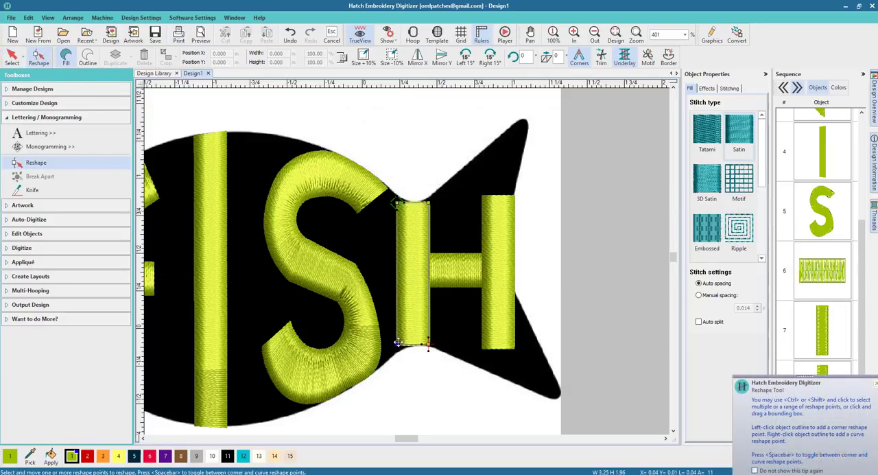
{"action": "left_click_drag", "start_coordinate": [397, 344], "coordinate": [401, 349]}
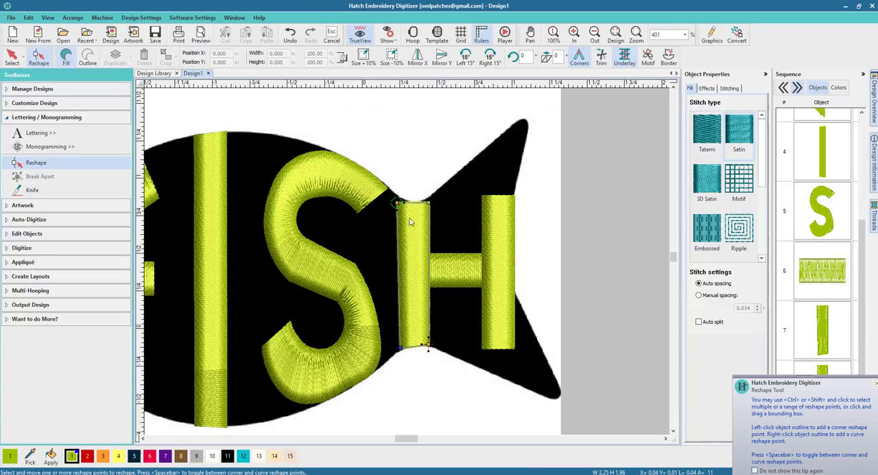
{"action": "left_click_drag", "start_coordinate": [397, 203], "coordinate": [423, 202]}
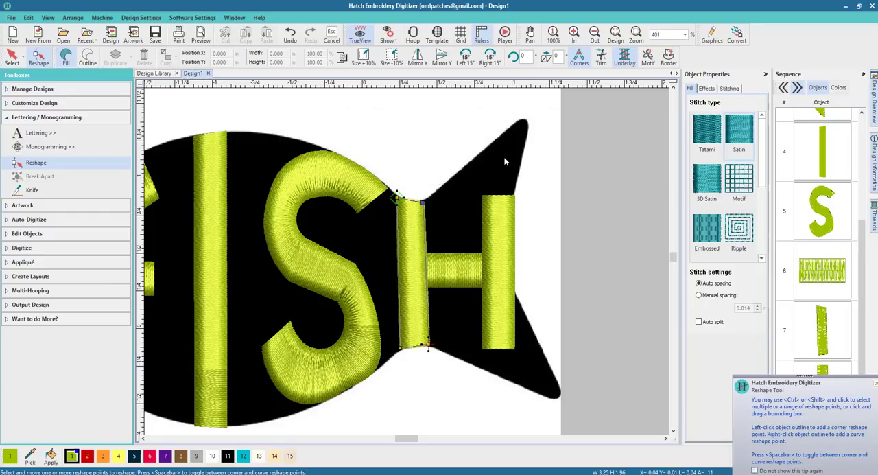
{"action": "left_click", "coordinate": [666, 438]}
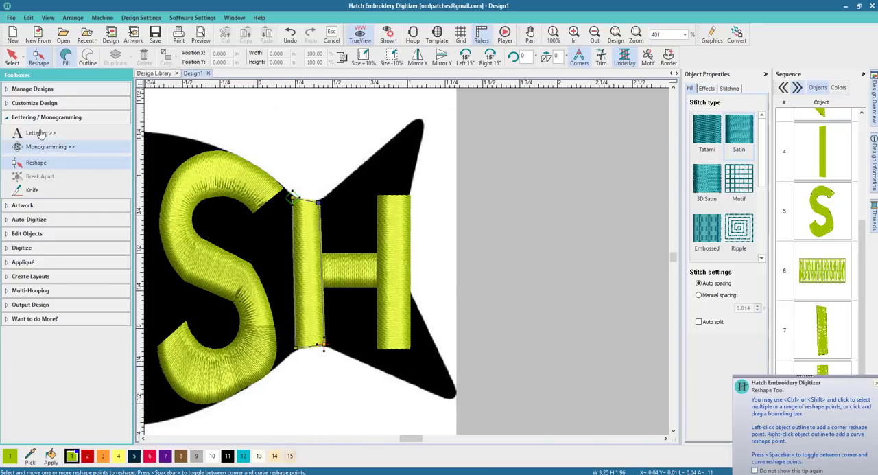
{"action": "left_click", "coordinate": [12, 56]}
Stretch the H's right stem upward and downward to about 1.517 in tall so it spans the tail.
{"action": "left_click", "coordinate": [407, 234]}
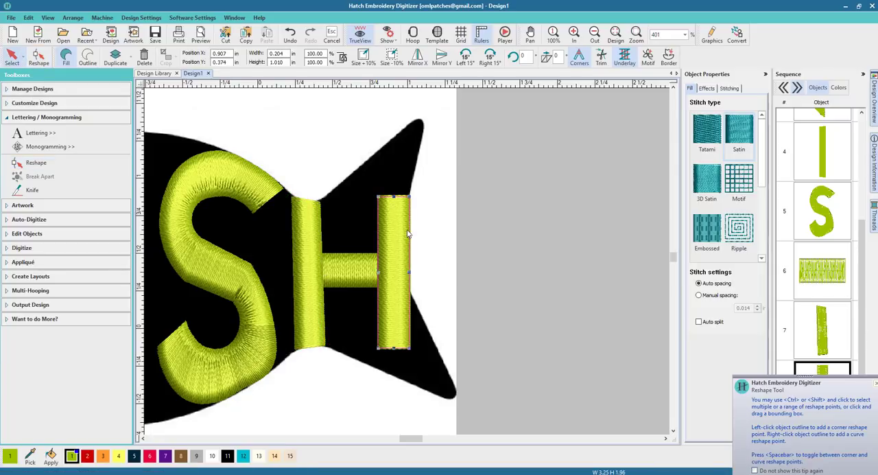
{"action": "left_click_drag", "start_coordinate": [400, 199], "coordinate": [395, 142]}
{"action": "left_click_drag", "start_coordinate": [393, 348], "coordinate": [397, 370]}
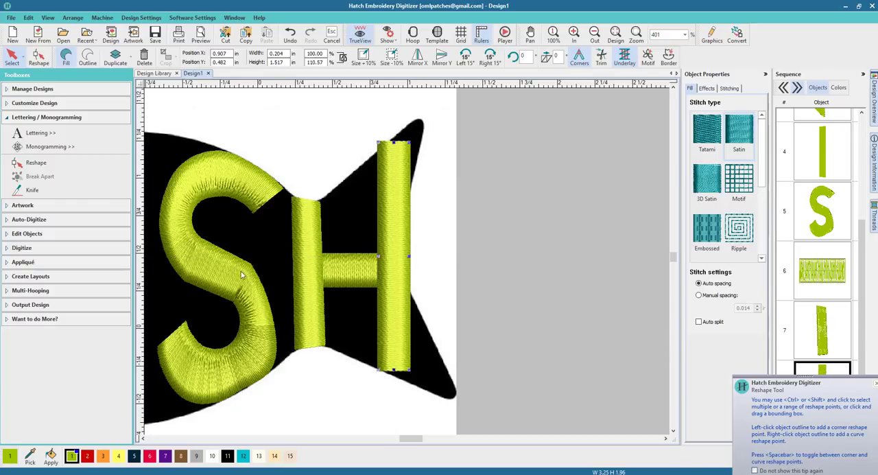
Reshape the corners of the H's right stem so both ends slant along the tail edges, and finish reshaping.
{"action": "left_click", "coordinate": [39, 58]}
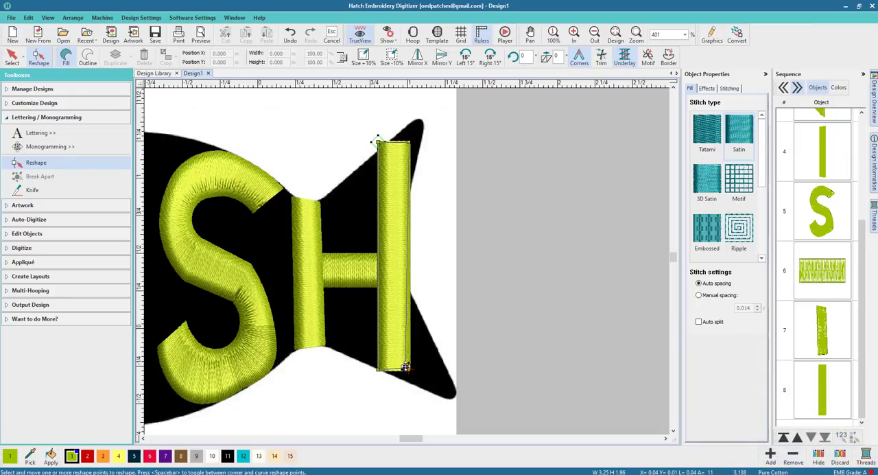
{"action": "left_click_drag", "start_coordinate": [409, 370], "coordinate": [410, 382]}
{"action": "left_click_drag", "start_coordinate": [409, 144], "coordinate": [376, 156]}
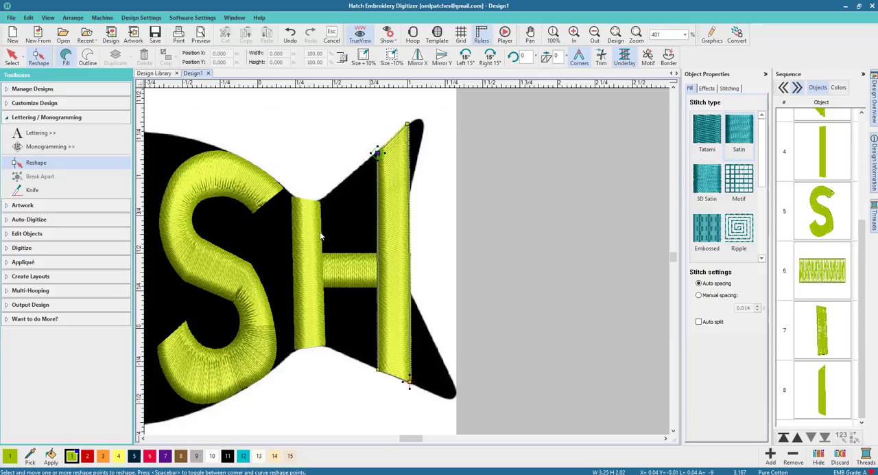
{"action": "key", "text": "Escape"}
Delete the background fish artwork, leaving only the stitched letters.
{"action": "left_click", "coordinate": [268, 126]}
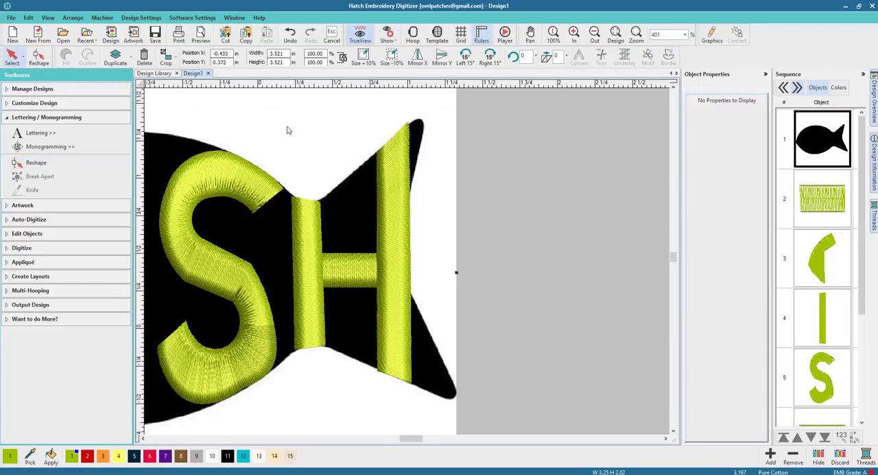
{"action": "scroll", "coordinate": [288, 128], "scroll_direction": "down", "scroll_amount": 4}
{"action": "scroll", "coordinate": [404, 262], "scroll_direction": "up", "scroll_amount": 1}
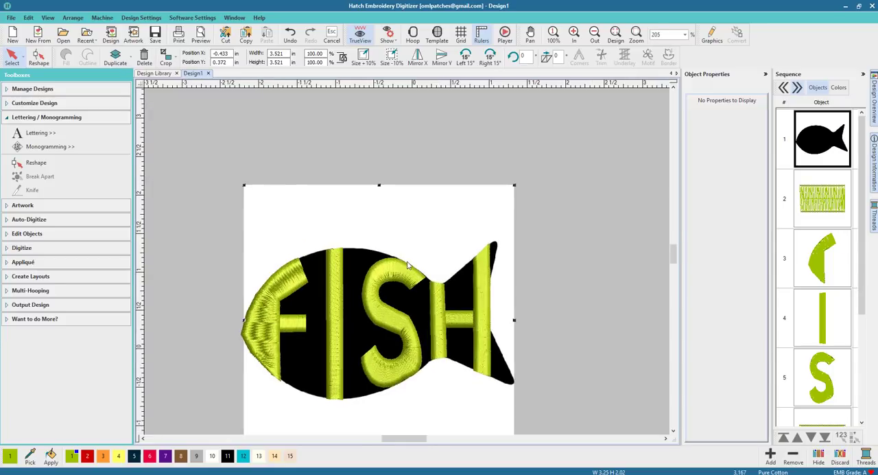
{"action": "scroll", "coordinate": [405, 269], "scroll_direction": "down", "scroll_amount": 1}
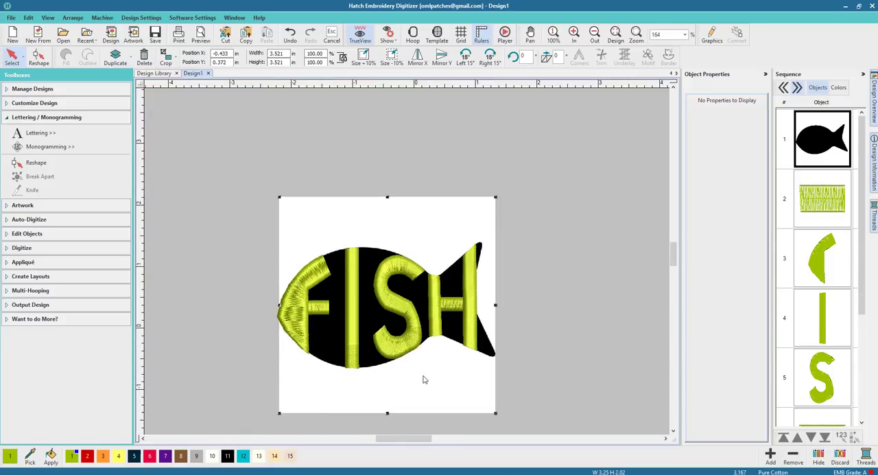
{"action": "left_click", "coordinate": [426, 225]}
{"action": "key", "text": "Delete"}
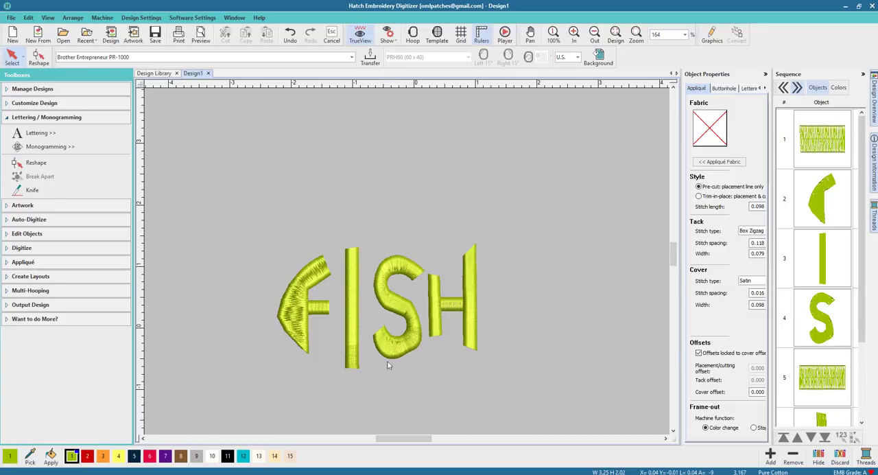
Move both parts of the F and the whole S closer to the I to tighten the letter spacing.
{"action": "left_click_drag", "start_coordinate": [243, 236], "coordinate": [331, 372]}
{"action": "left_click_drag", "start_coordinate": [295, 314], "coordinate": [304, 314]}
{"action": "left_click", "coordinate": [401, 306]}
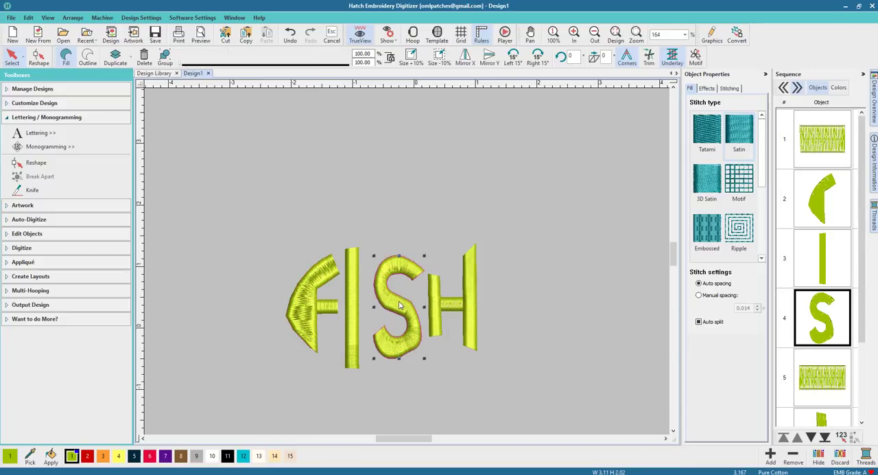
{"action": "left_click_drag", "start_coordinate": [402, 306], "coordinate": [392, 304]}
Move all parts of the H together toward the S to close the gap, and deselect them.
{"action": "left_click", "coordinate": [437, 307]}
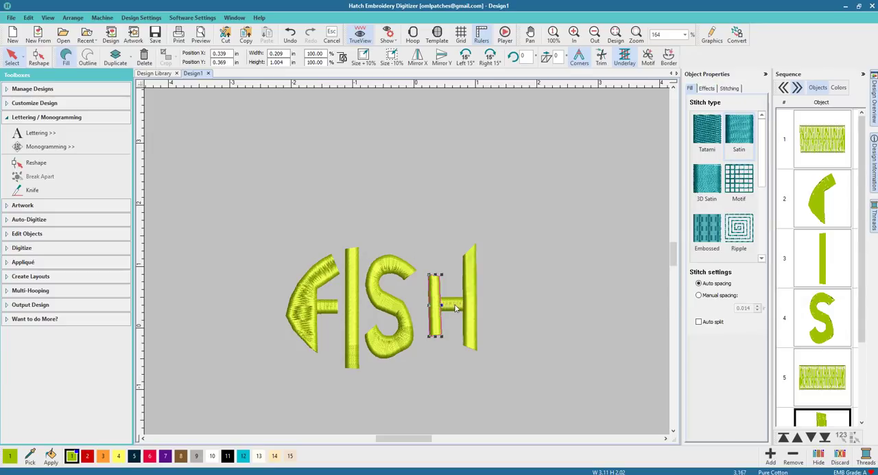
{"action": "left_click_drag", "start_coordinate": [549, 385], "coordinate": [423, 215]}
{"action": "left_click_drag", "start_coordinate": [447, 308], "coordinate": [439, 308]}
{"action": "left_click", "coordinate": [497, 300]}
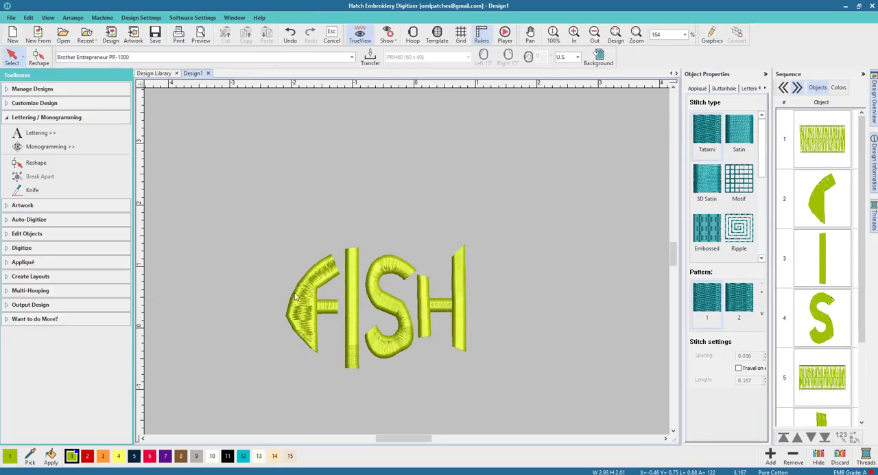
Select all the FISH letters and scale them down proportionally to 65%.
{"action": "left_click_drag", "start_coordinate": [542, 384], "coordinate": [266, 201]}
{"action": "left_click_drag", "start_coordinate": [466, 375], "coordinate": [433, 325]}
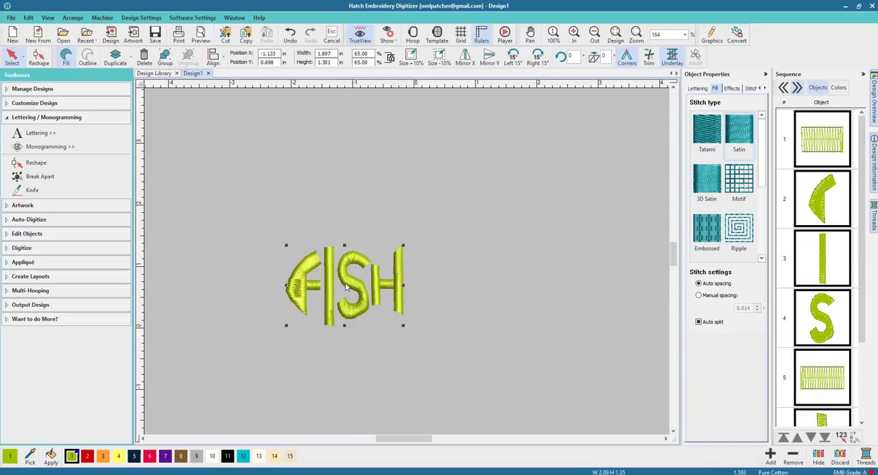
{"action": "left_click", "coordinate": [329, 302]}
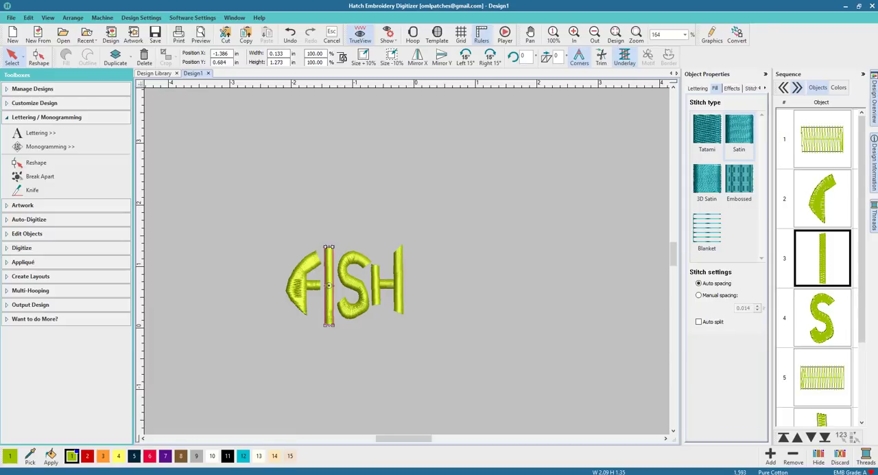
{"action": "left_click", "coordinate": [408, 351]}
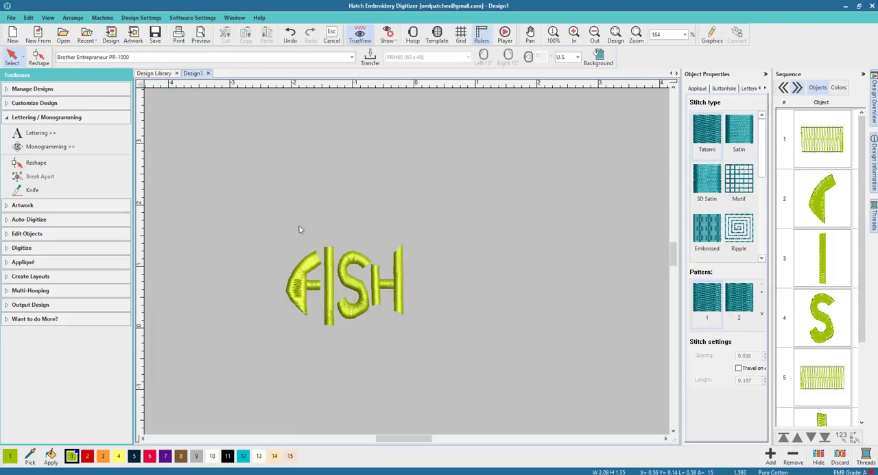
{"action": "left_click_drag", "start_coordinate": [320, 223], "coordinate": [460, 357]}
{"action": "left_click", "coordinate": [509, 366]}
{"action": "left_click_drag", "start_coordinate": [269, 196], "coordinate": [533, 354]}
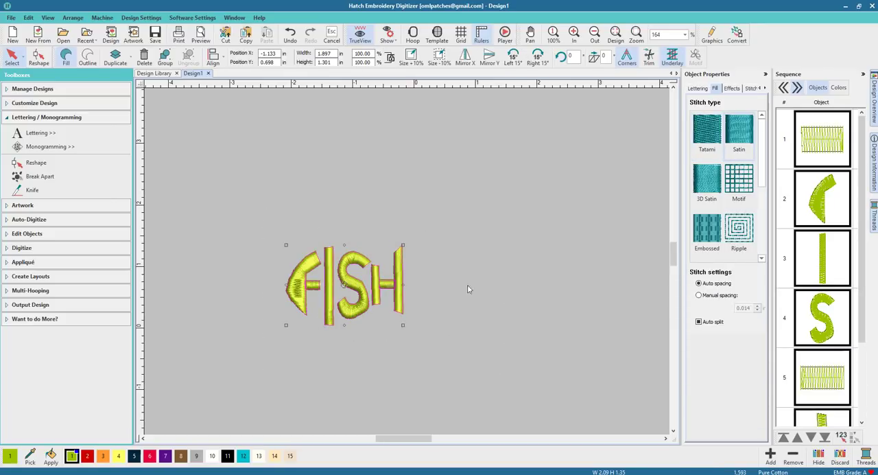
{"action": "left_click", "coordinate": [464, 359]}
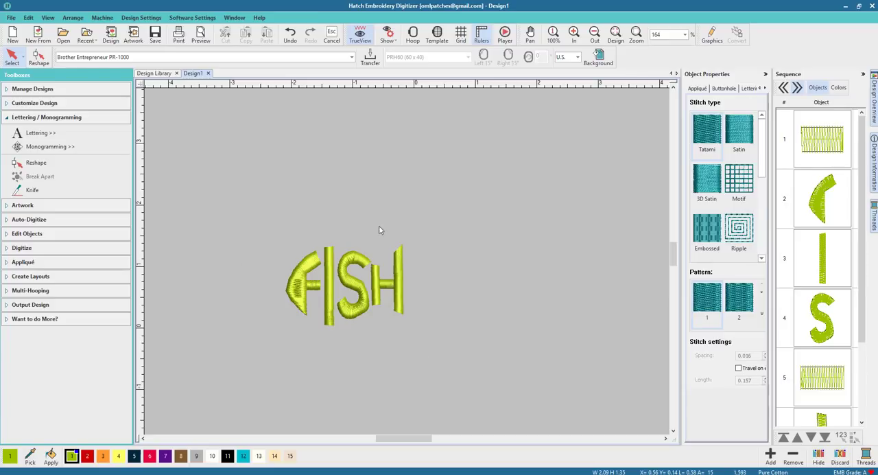